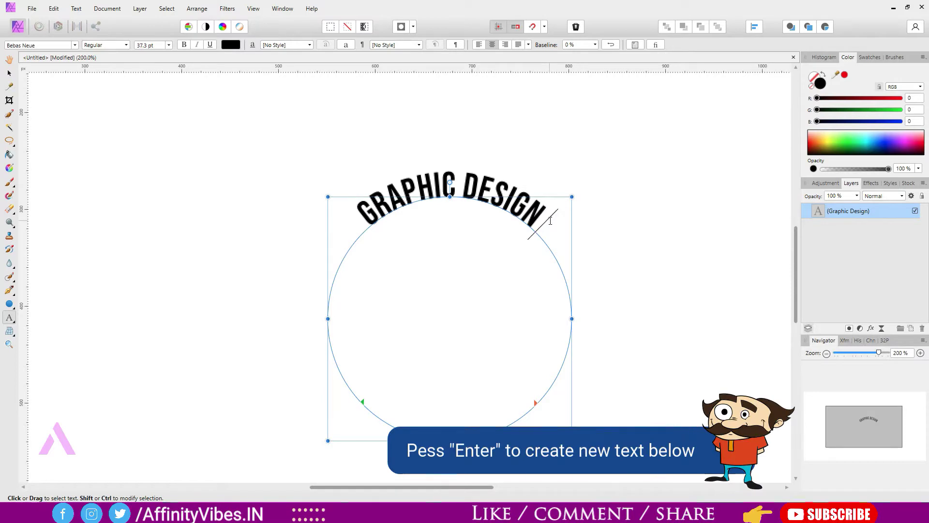
- Add AFFINITY PHOTO as the second line on the circular path and centre it along the lower arc using its start marker
key(Return)
text(A)
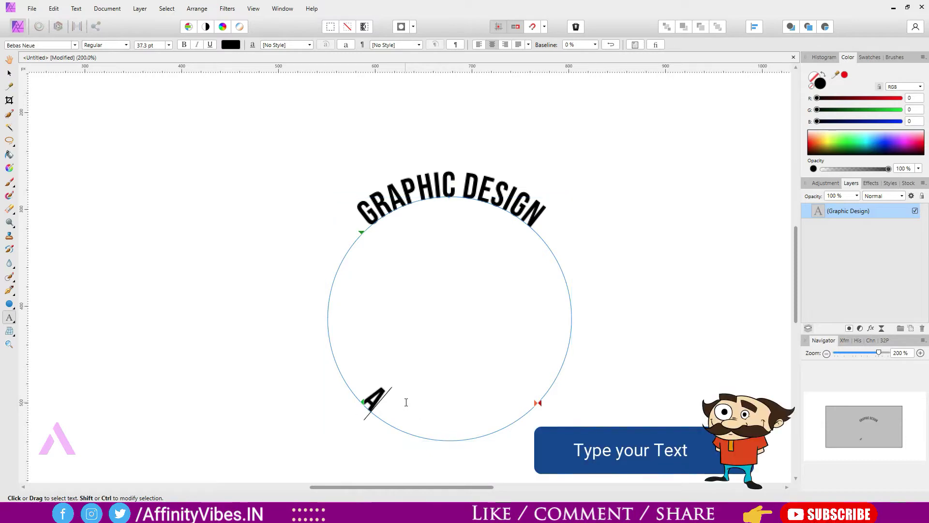
text(FFINITY)
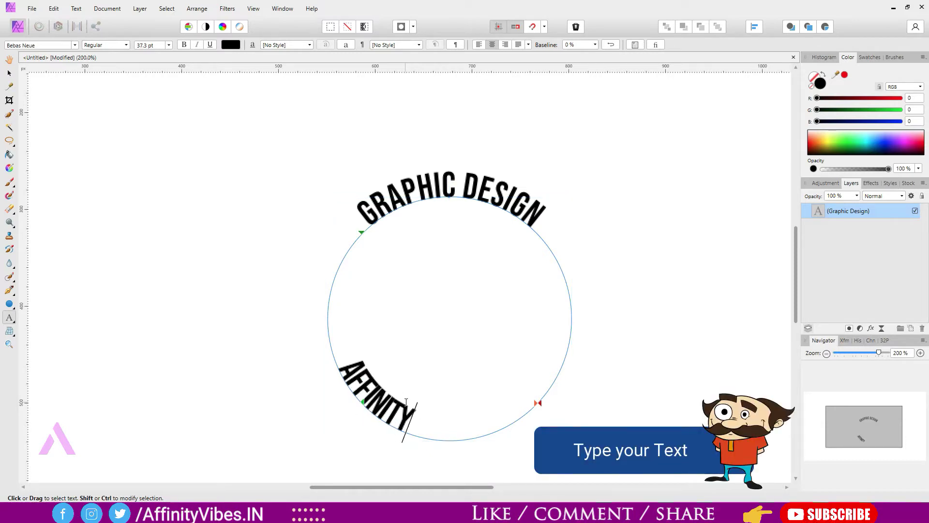
text( PHOTO)
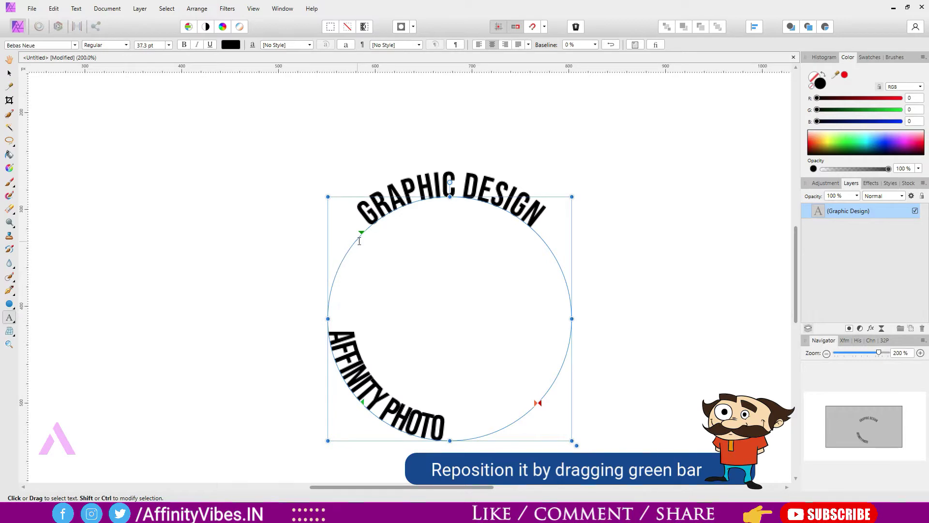
drag(365, 235, 368, 391)
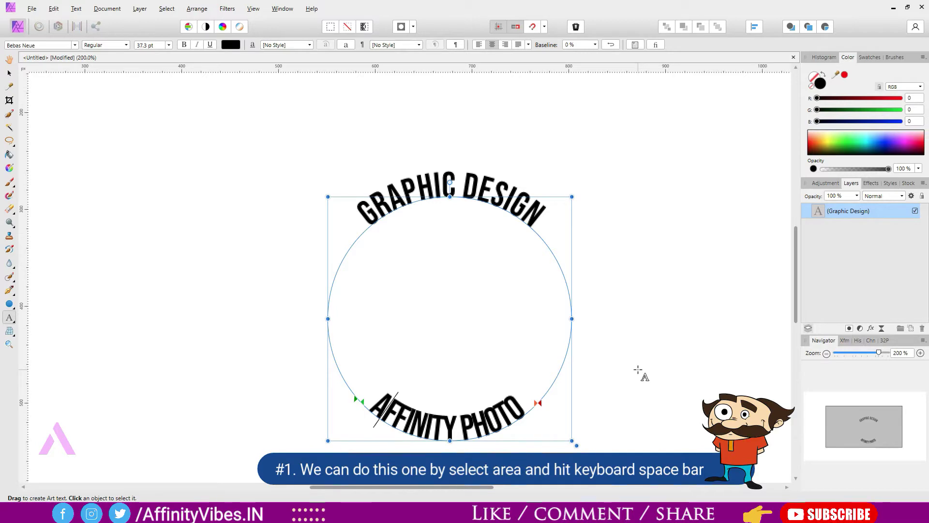
- Space out the letters of AFFINITY PHOTO by inserting spaces between the characters
key(Right)
key(Right)
key(Right)
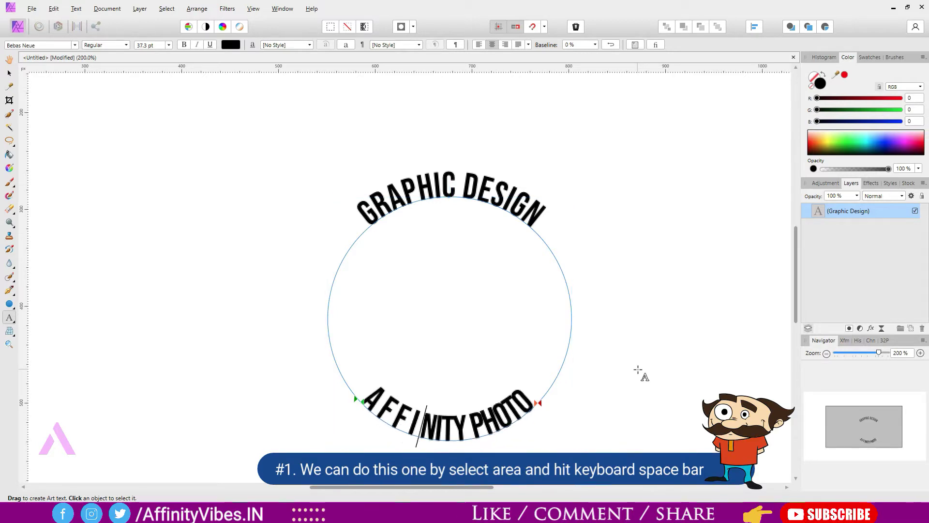
key(Right)
key(Right)
key(Right)
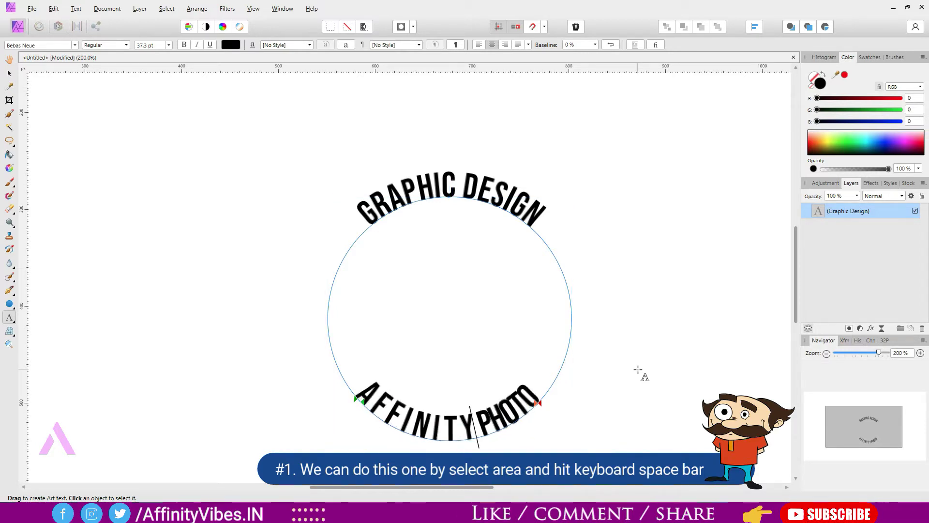
key(Right)
key(Right)
key(Right)
key(Right)
key(Right)
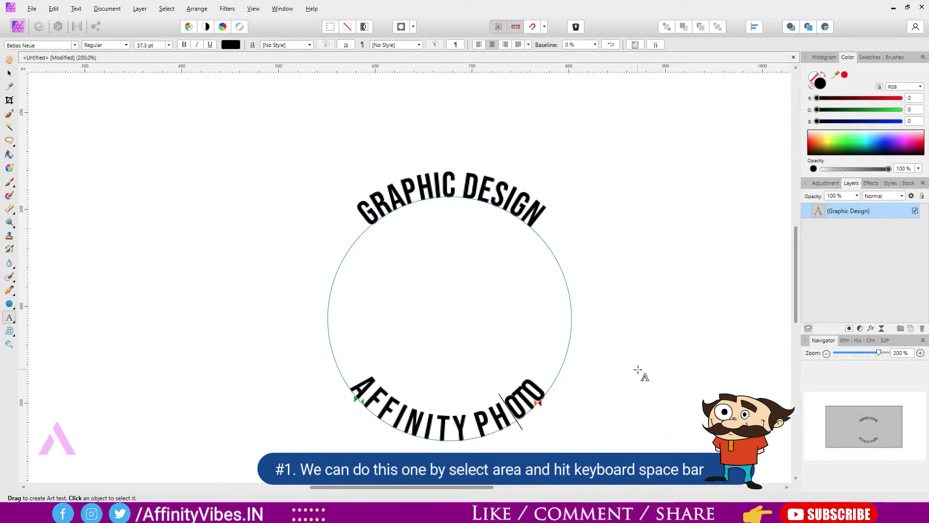
key(Right)
key(Right)
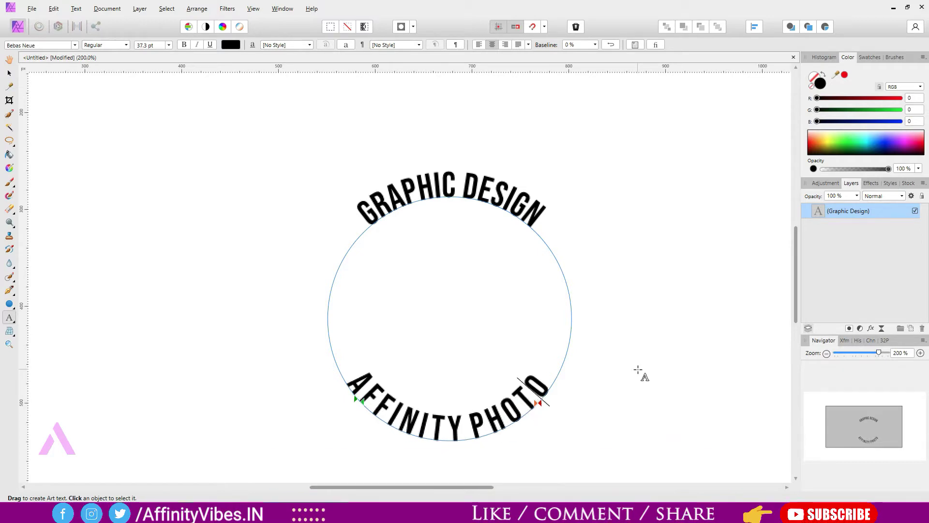
key(Left)
key(Left)
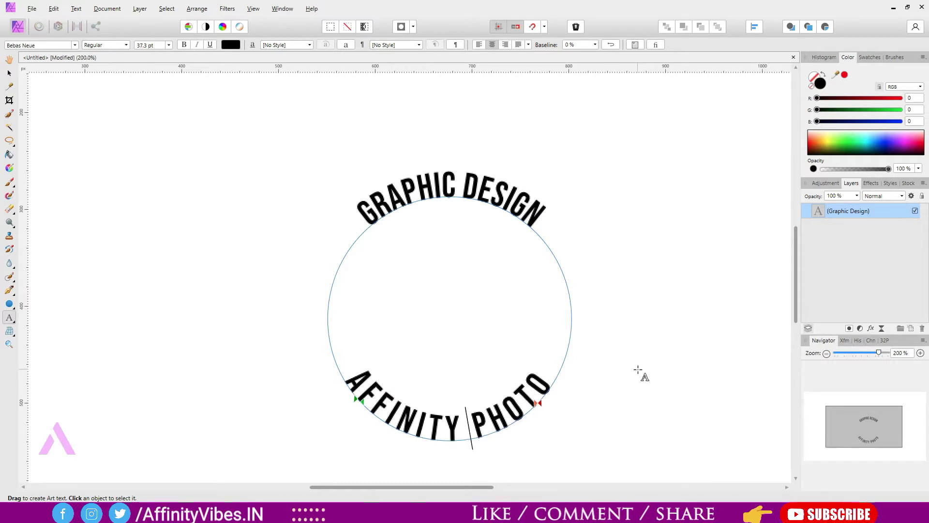
key(Escape)
- Select GRAPHIC DESIGN on the upper arc and widen its letter spacing
click(365, 216)
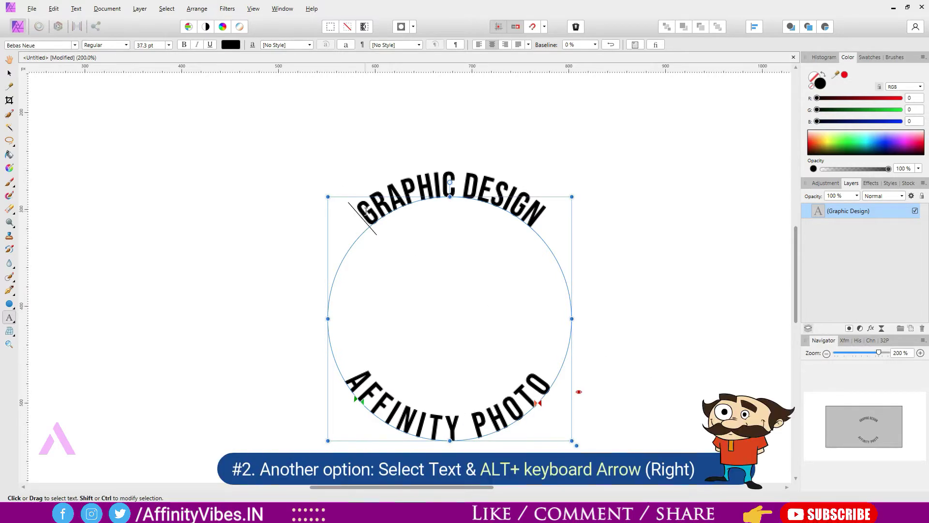
drag(365, 213, 539, 221)
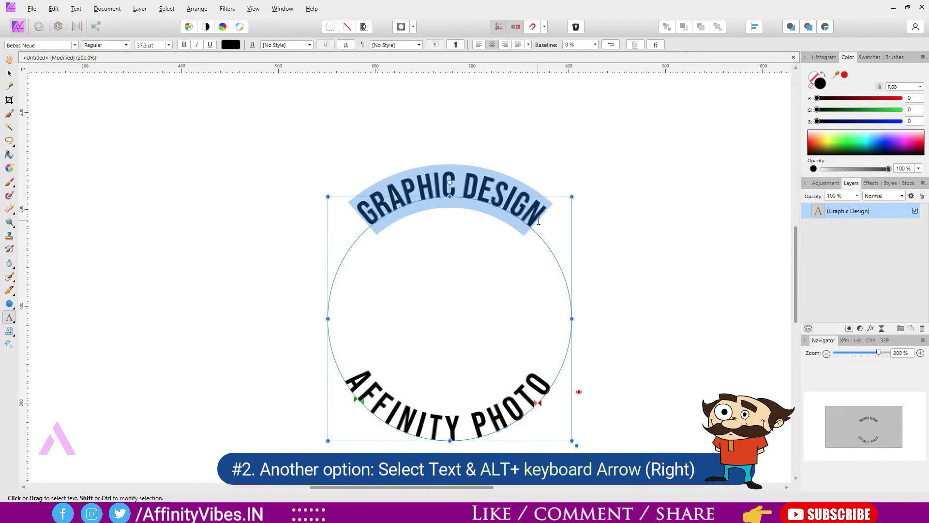
key(alt+Right)
key(alt+Right)
key(alt+Right)
key(alt+Right)
key(alt+Right)
key(alt+Right)
key(alt+Right)
key(alt+Right)
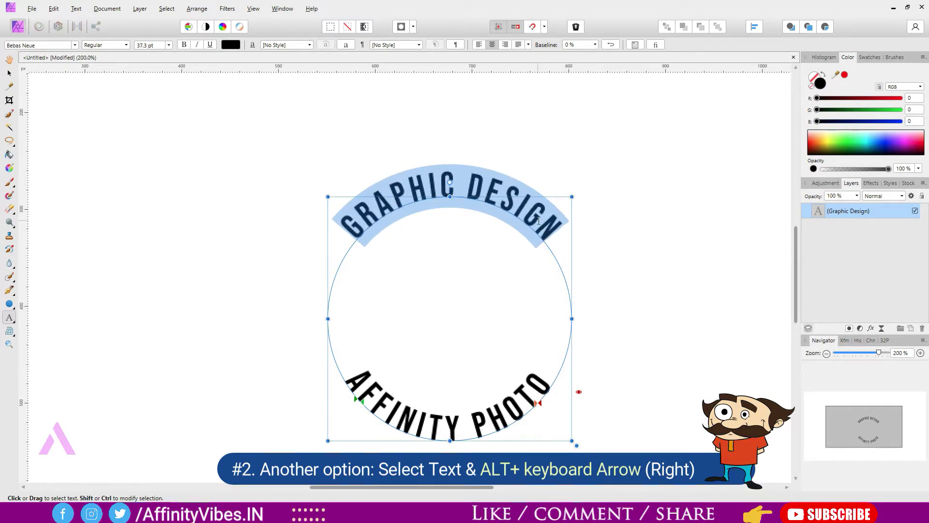
key(alt+Right)
key(alt+Right)
key(alt+Right)
key(alt+Right)
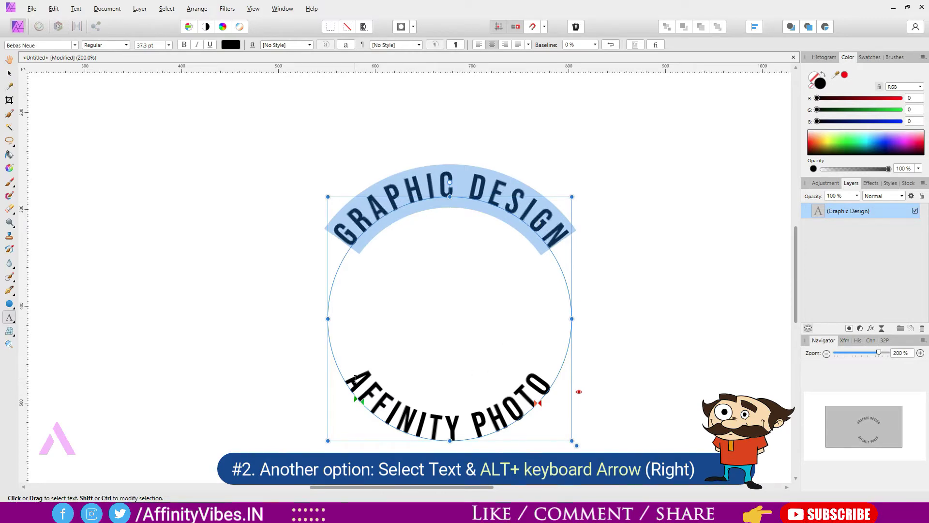
- Select AFFINITY PHOTO on the lower arc and increase its letter spacing with tracking
drag(356, 378, 545, 377)
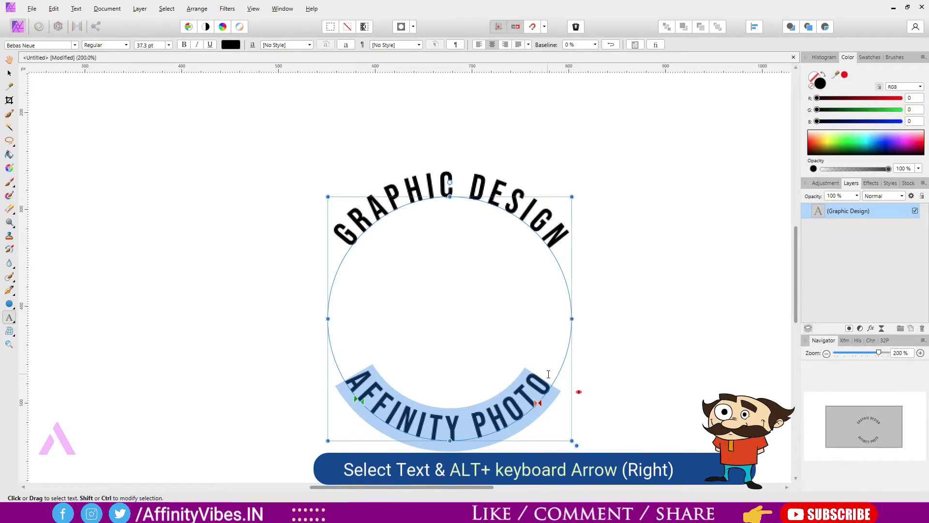
key(alt+Right)
key(alt+Right)
key(alt+Right)
key(alt+Right)
key(alt+Right)
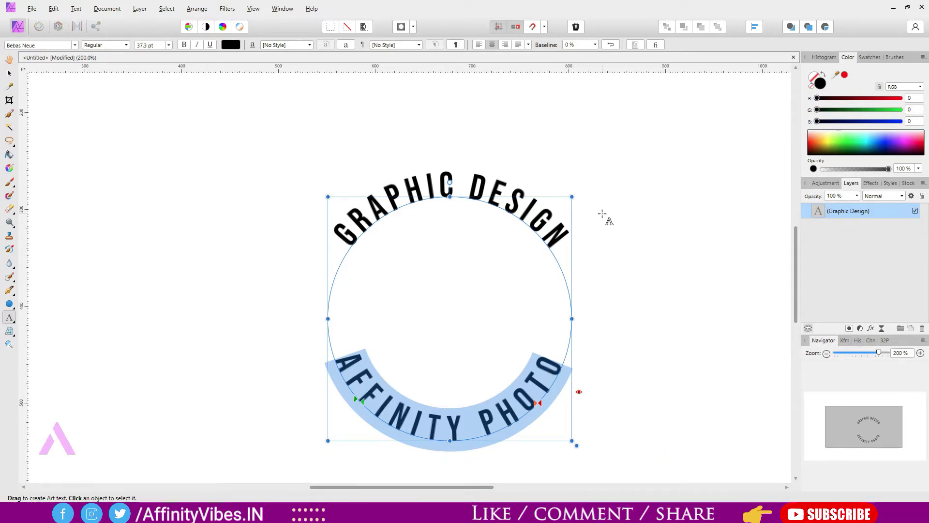
- Select GRAPHIC DESIGN and set its text baseline to 76% so it moves inside the circle
drag(336, 227, 566, 206)
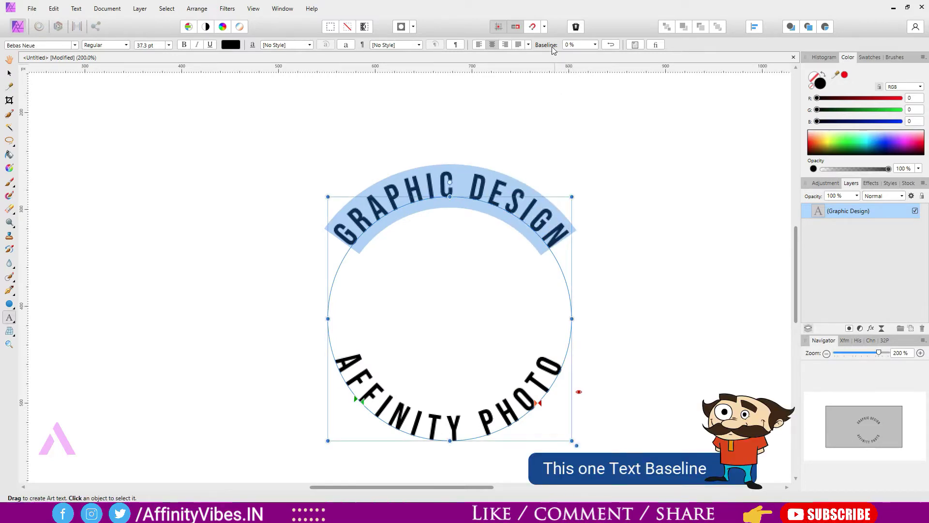
click(595, 45)
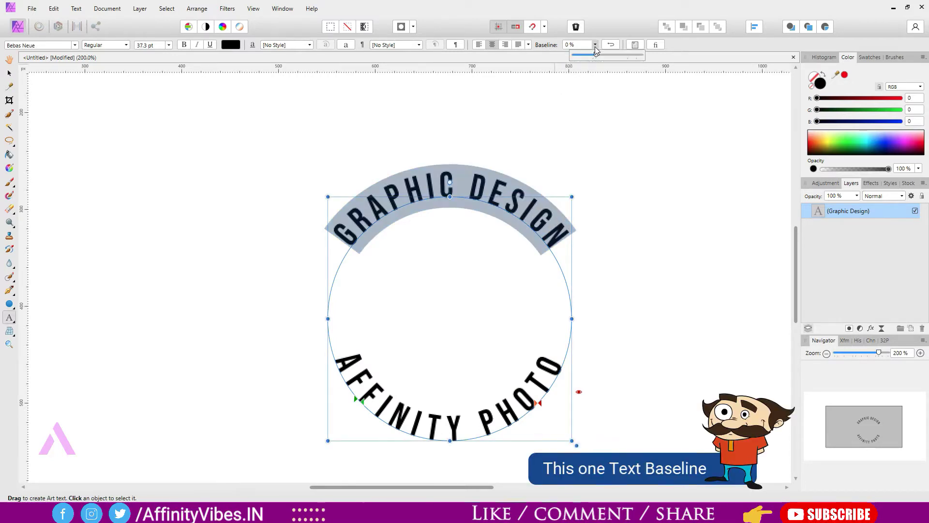
drag(597, 57, 632, 65)
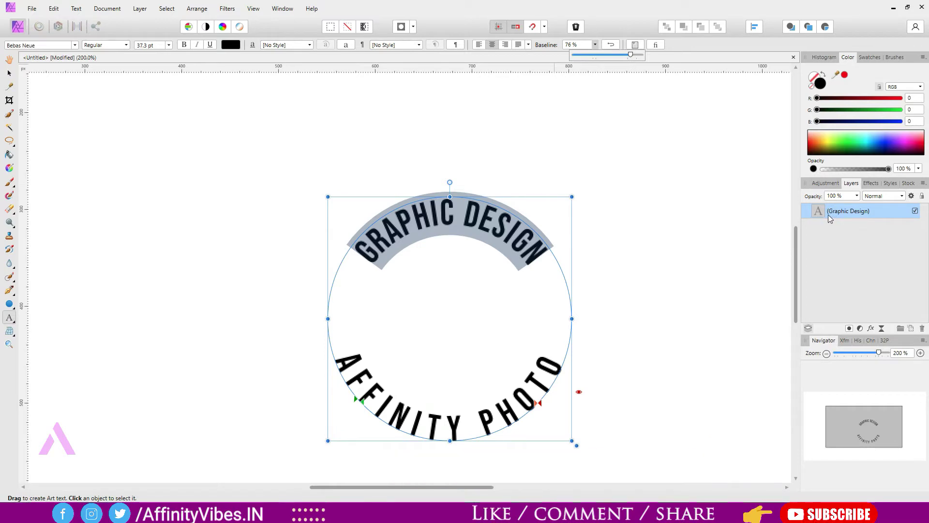
- Widen the letter spacing of GRAPHIC DESIGN inside the circle until it spans the upper arc, and deselect the text
key(alt+Right)
key(alt+Right)
key(alt+Right)
key(alt+Right)
key(alt+Right)
key(alt+Right)
key(alt+Right)
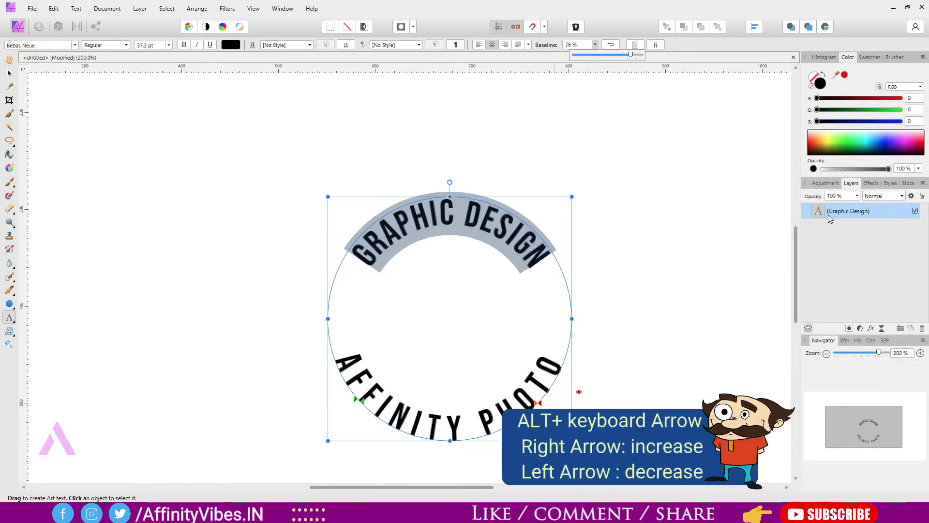
key(alt+Right)
key(alt+Right)
key(alt+Right)
key(alt+Right)
key(alt+Right)
key(alt+Right)
key(alt+Right)
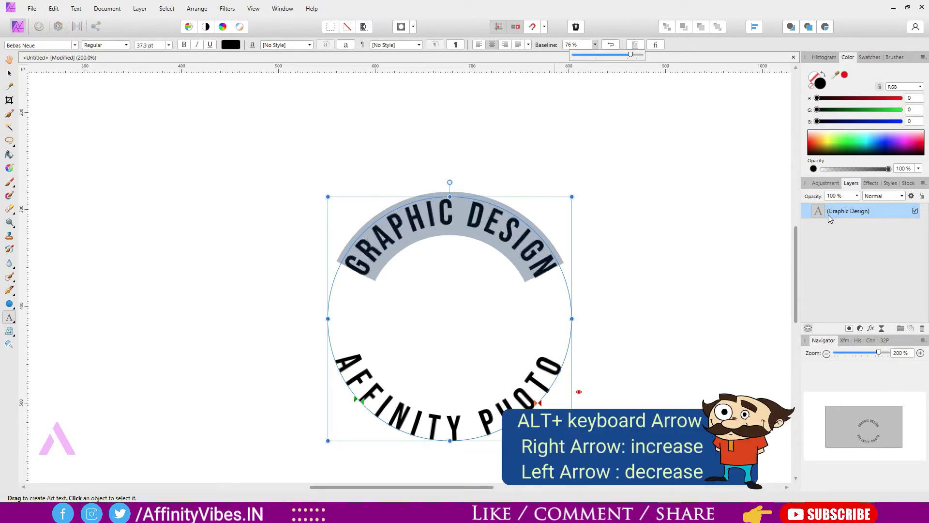
key(alt+Right)
key(alt+Right)
key(alt+Right)
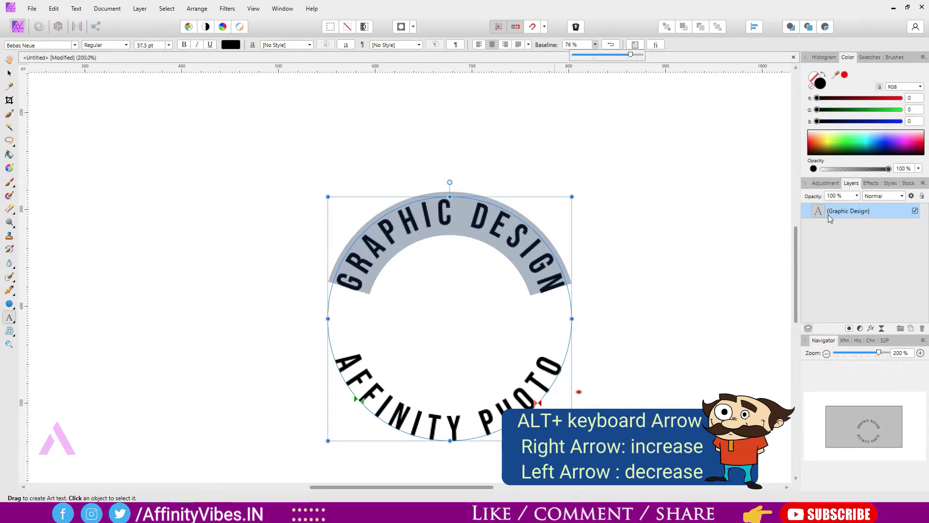
key(alt+Right)
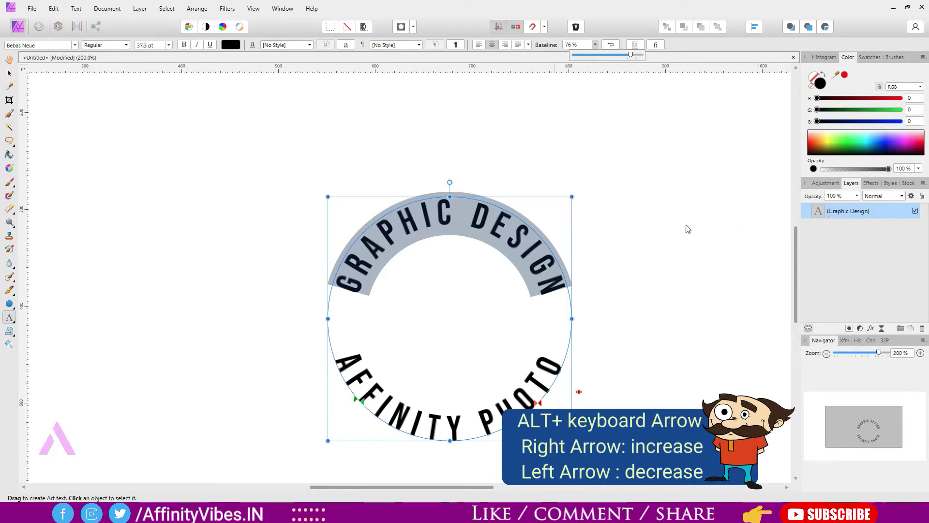
click(540, 139)
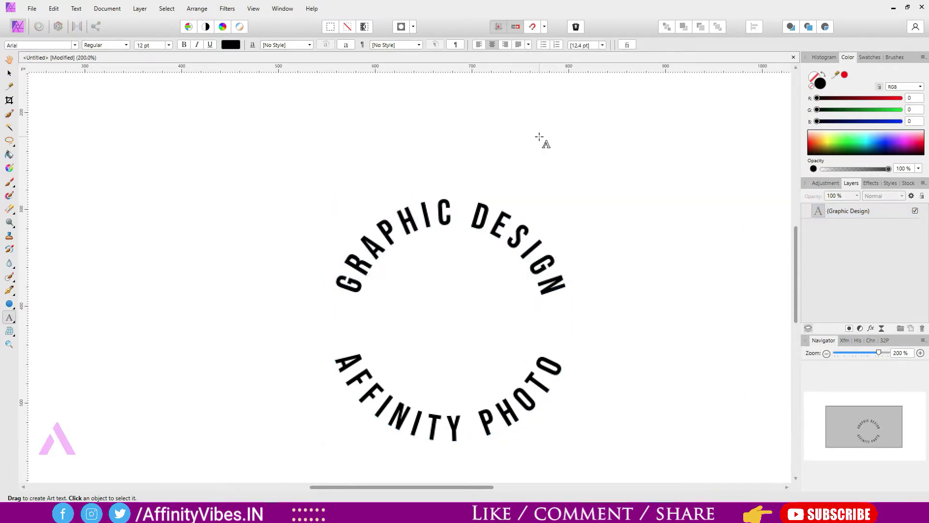
- Select the whole GRAPHIC DESIGN line and set its baseline to 9%
triple_click(560, 245)
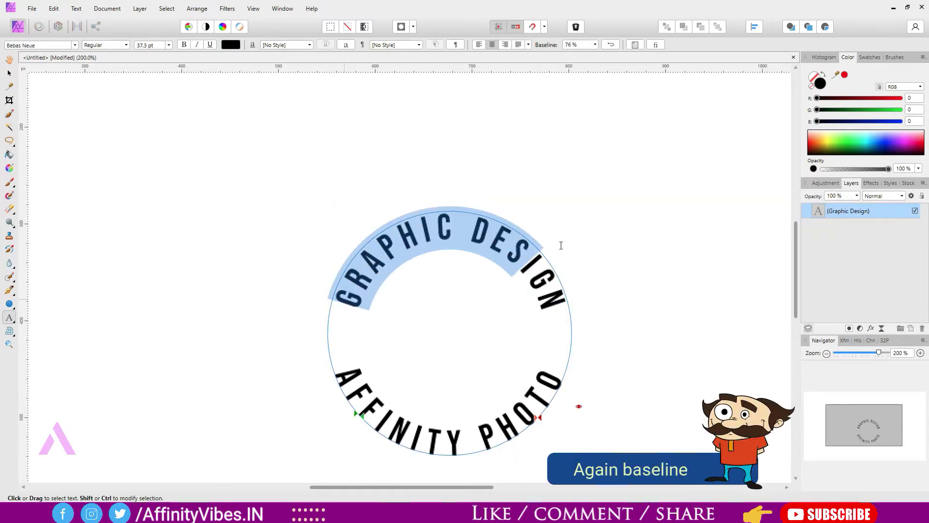
click(595, 45)
drag(597, 55, 567, 60)
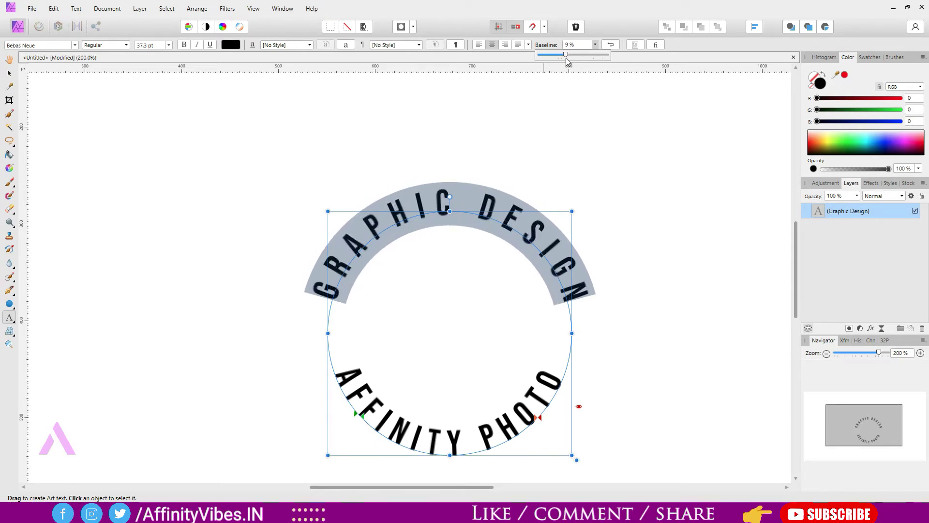
- Tighten the letter spacing of GRAPHIC DESIGN until its width roughly matches AFFINITY PHOTO, and deselect the text
key(alt+Left)
key(alt+Left)
key(alt+Left)
key(alt+Left)
key(alt+Left)
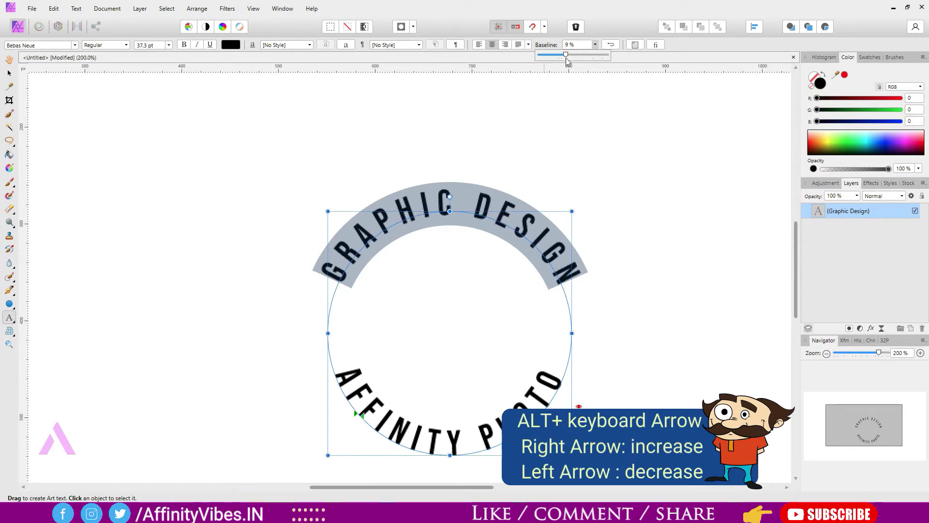
key(alt+Left)
key(alt+Left)
key(alt+Left)
key(alt+Left)
key(alt+Left)
key(alt+Left)
key(alt+Left)
key(alt+Left)
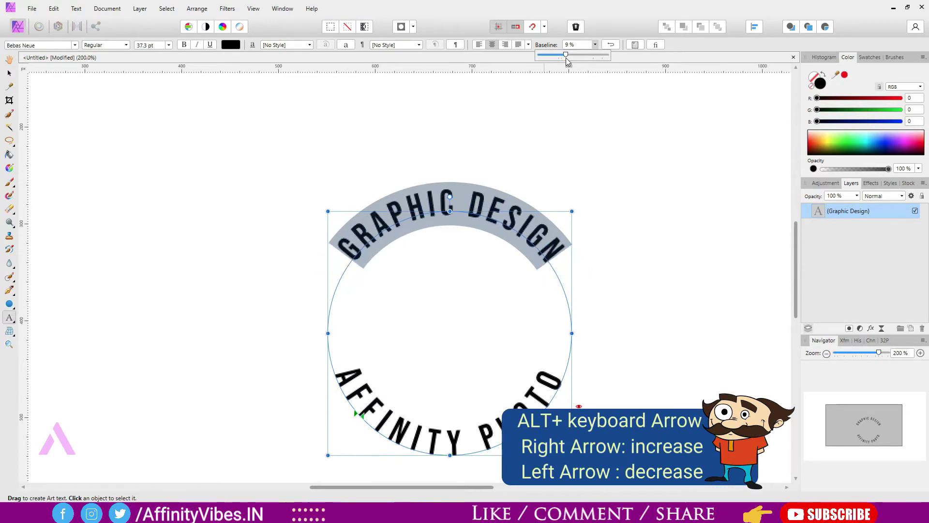
key(alt+Left)
key(alt+Left)
key(alt+Right)
key(alt+Right)
key(alt+Right)
key(alt+Right)
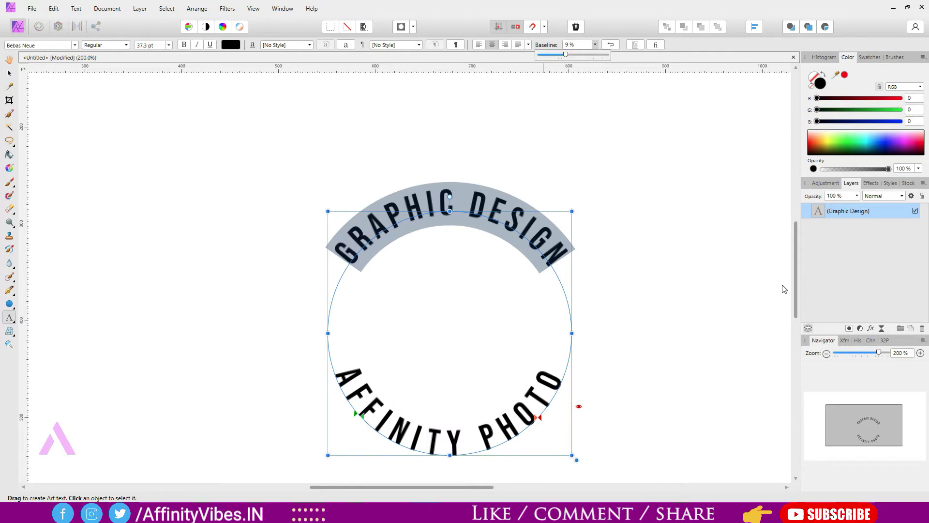
click(699, 283)
click(700, 282)
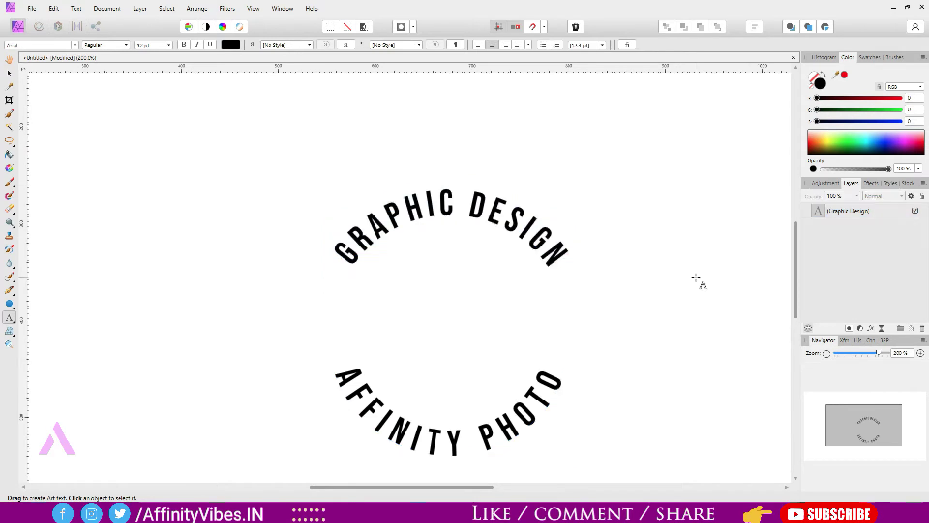
- Select AFFINITY PHOTO, reverse the text path, and restore its original direction
drag(346, 377, 562, 382)
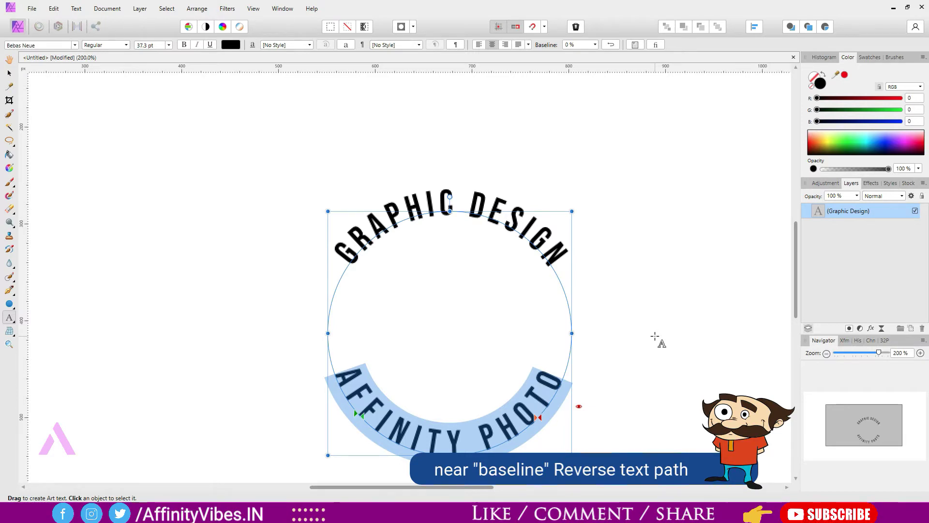
click(611, 45)
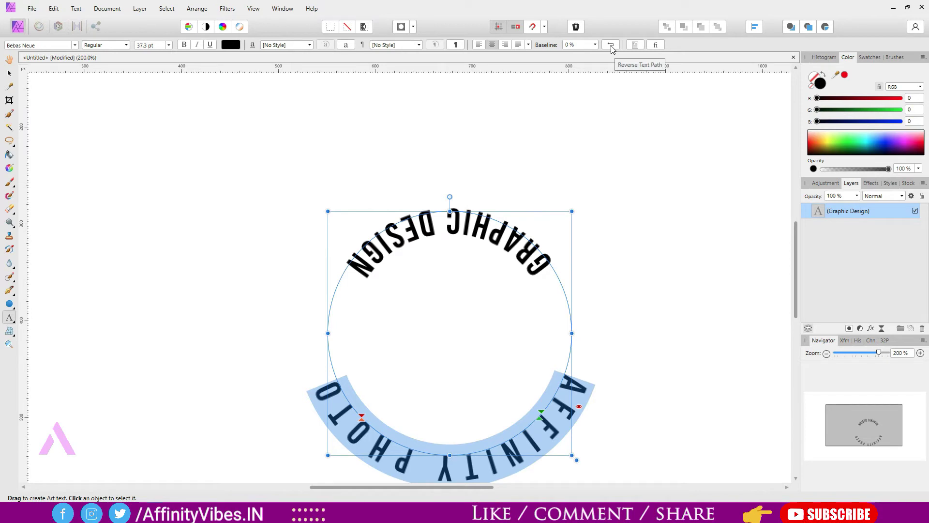
click(611, 45)
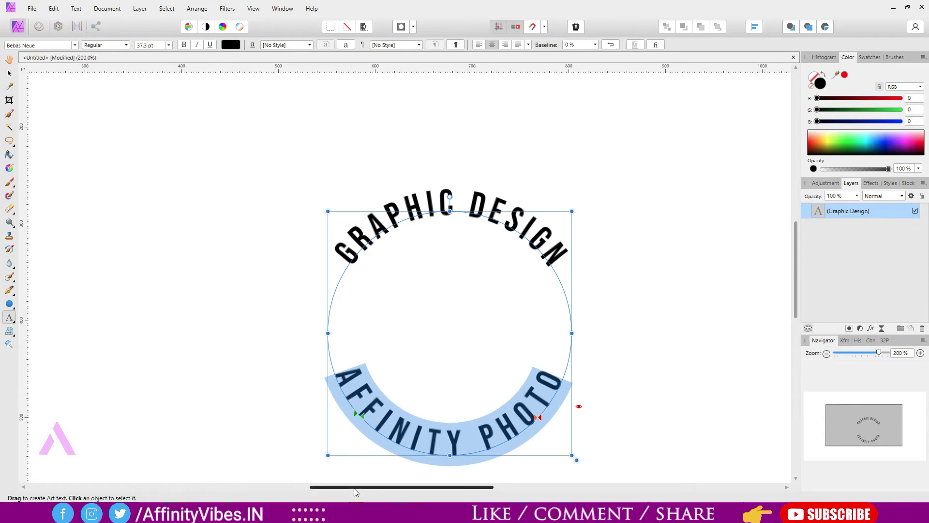
- Draw a straight horizontal Pen tool line about 335 px long in the empty area beside the circular text
drag(354, 488, 274, 492)
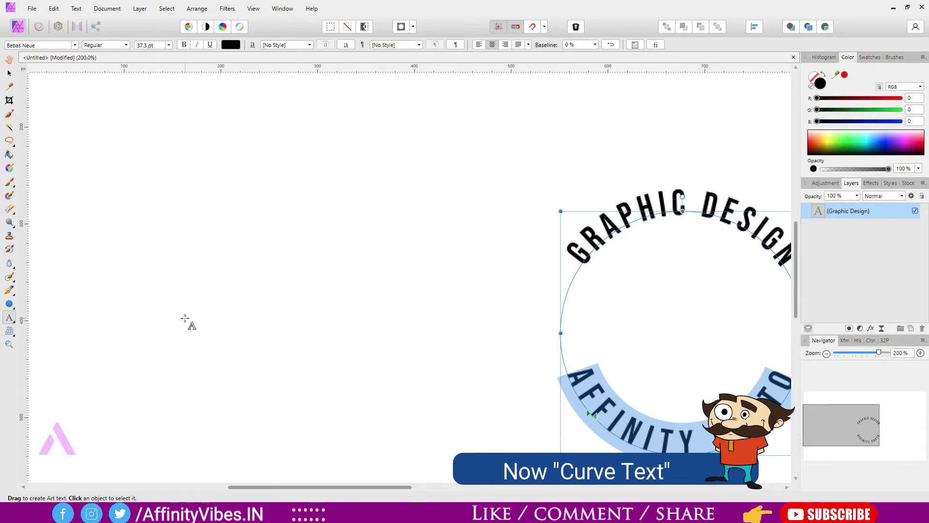
click(11, 291)
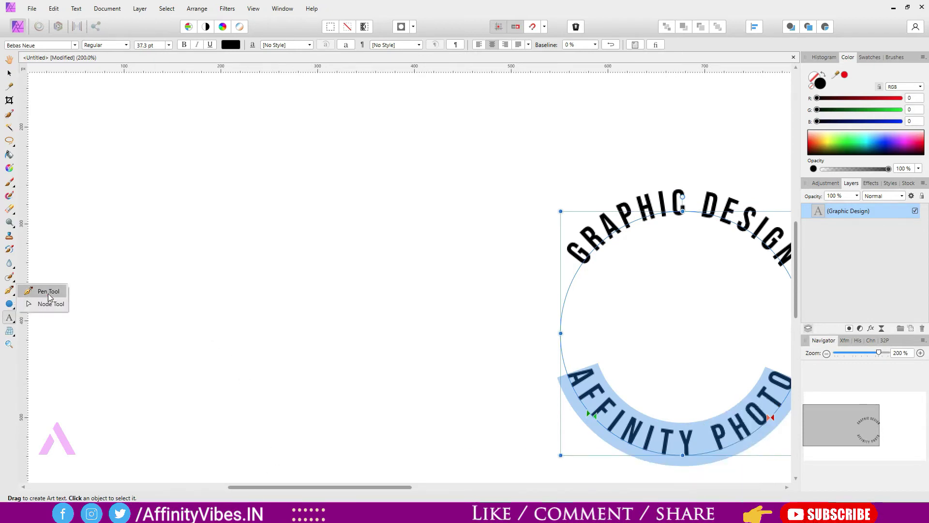
click(49, 293)
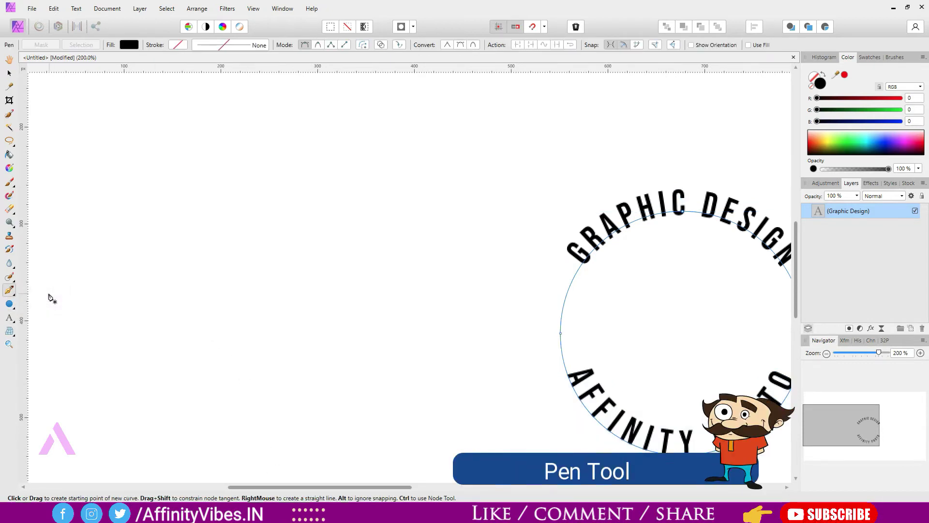
click(72, 284)
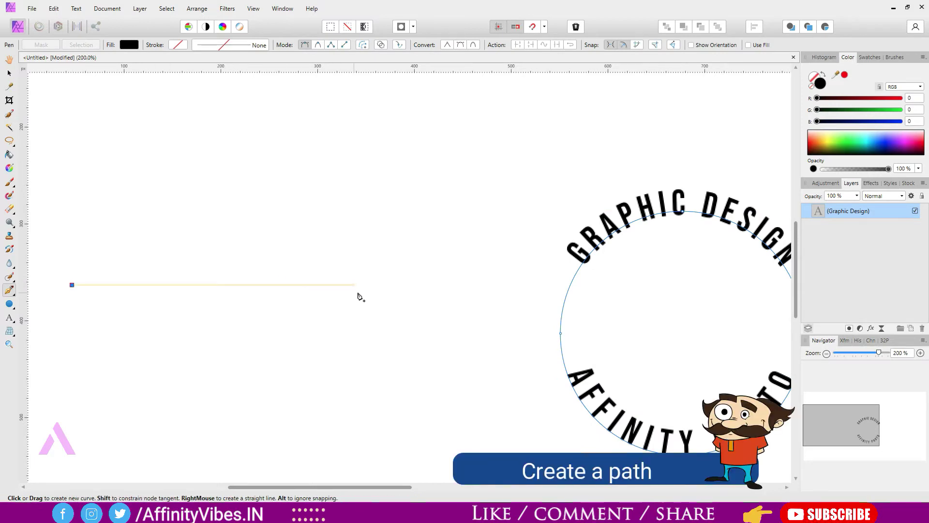
click(397, 285)
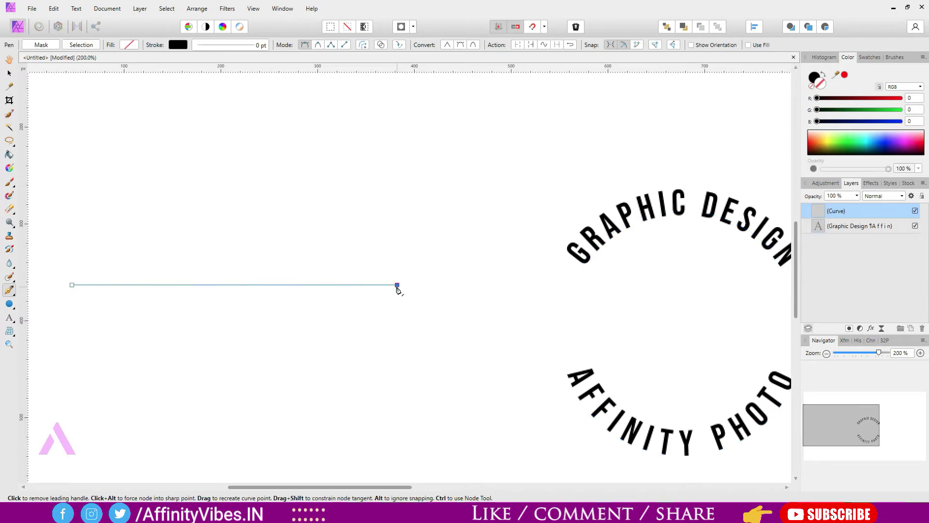
- Add a node near each end of the straight line with the Node Tool and nudge both slightly
click(14, 294)
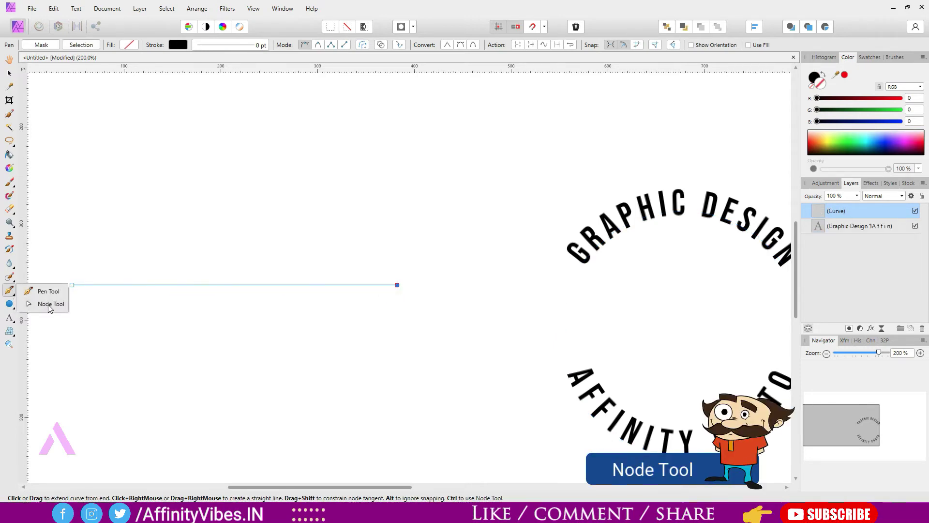
click(49, 305)
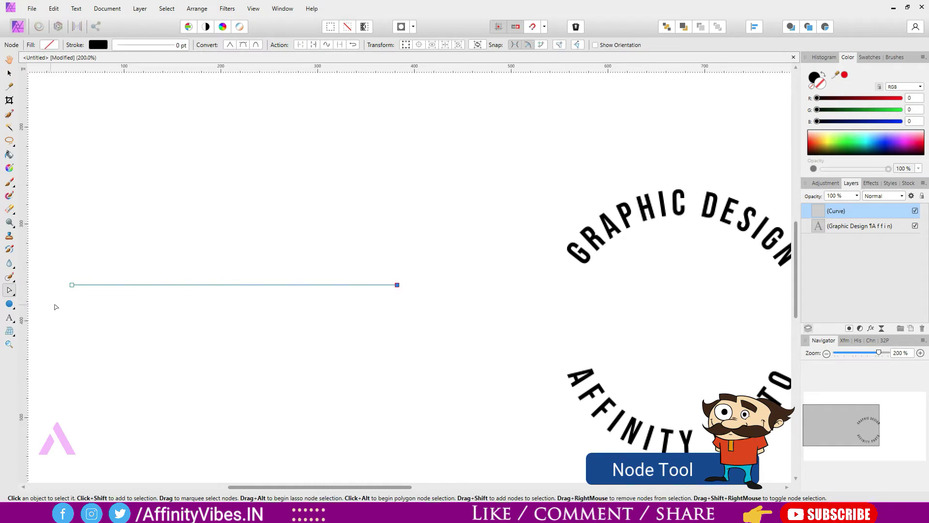
click(113, 285)
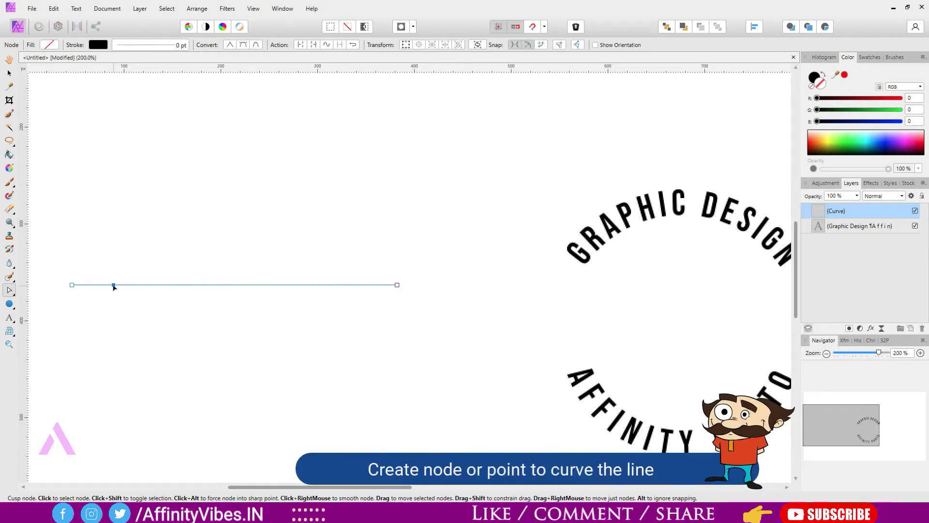
click(353, 286)
drag(353, 285, 353, 281)
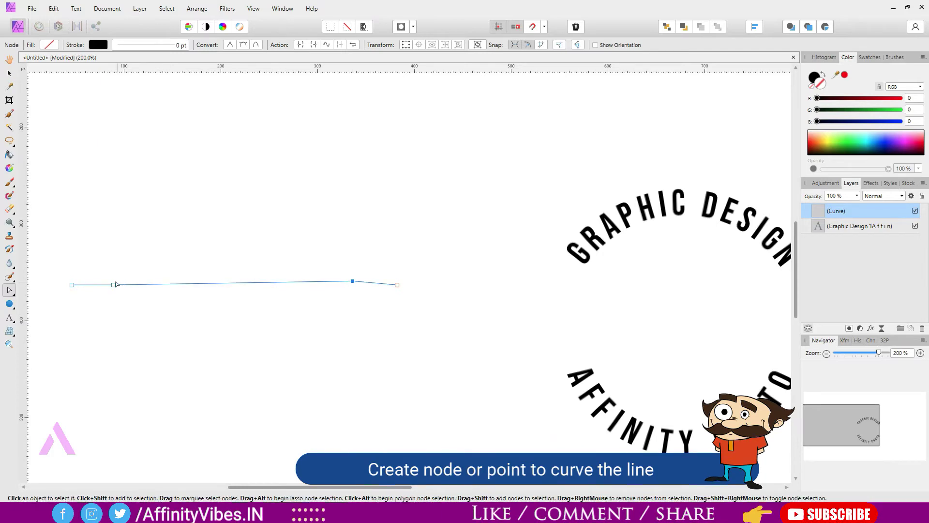
mouse_move(113, 285)
mouse_down()
mouse_move(112, 298)
mouse_move(119, 265)
mouse_move(113, 289)
mouse_up()
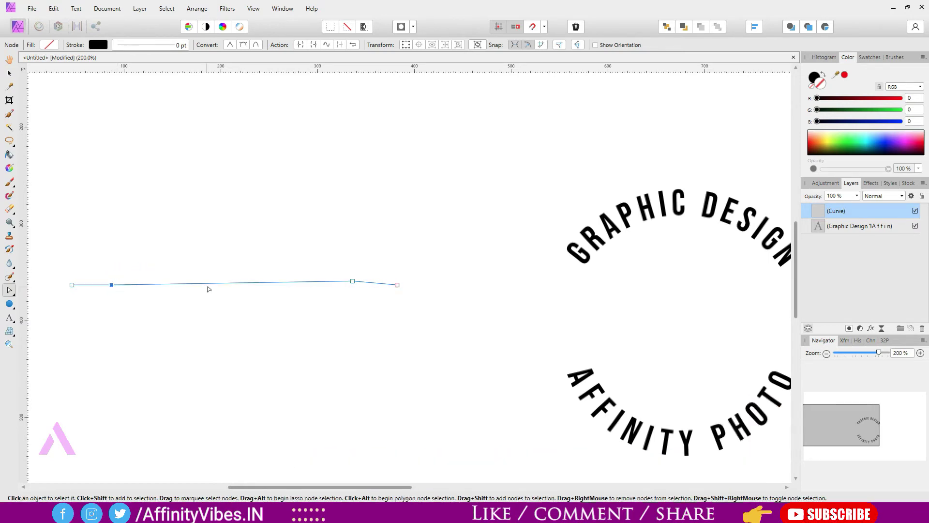
- Bend the line's middle segment into an S-shaped wave that arches up in its first half and dips in its second
drag(210, 283, 194, 235)
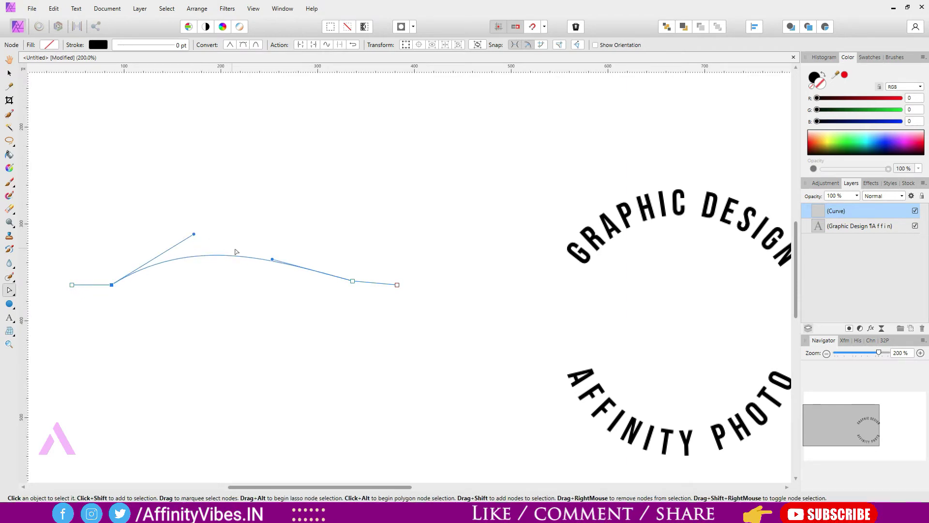
click(274, 262)
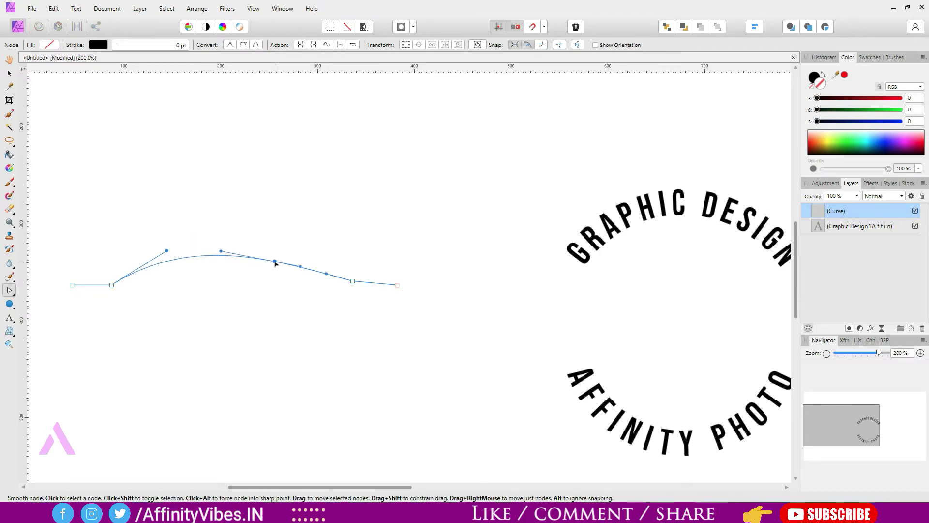
key(ctrl+z)
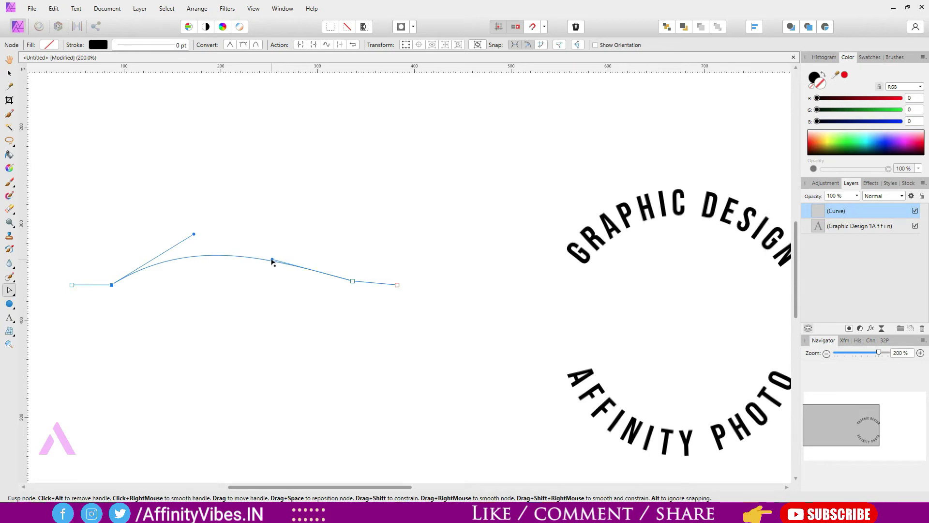
drag(272, 262, 267, 354)
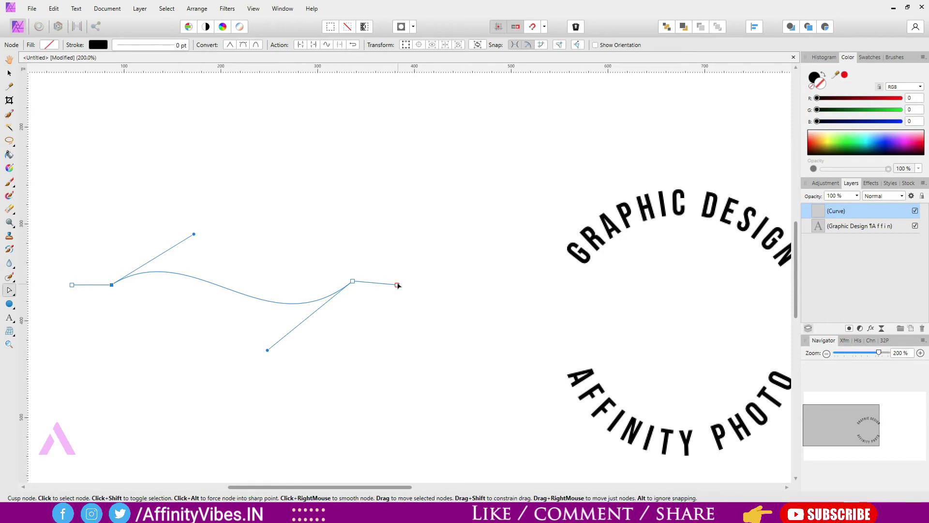
- Raise the wave's right end node and lower its left end node so that both ends extend the curve
drag(400, 282, 401, 270)
drag(404, 261, 406, 242)
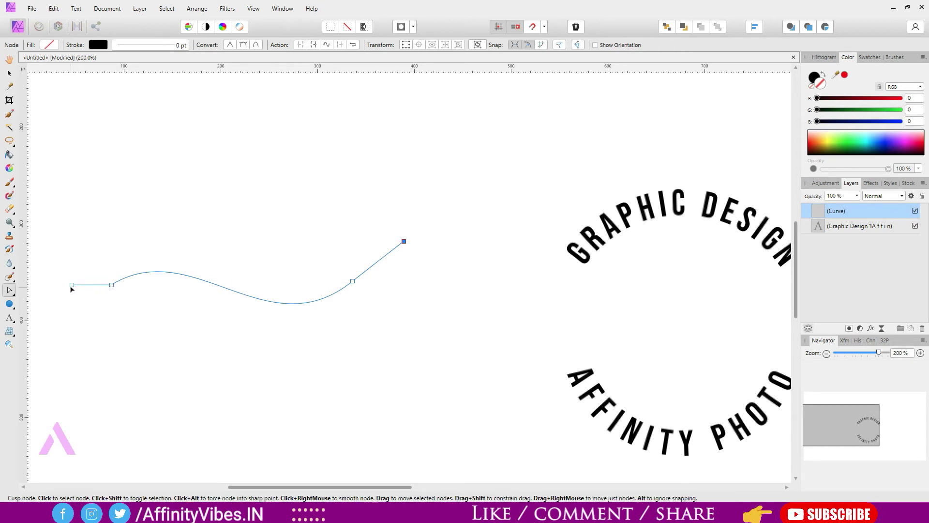
drag(72, 287, 65, 306)
- Add artistic text along the wave path, starting near its left end, reading "Graphic Design with Affinity Photo"
click(13, 321)
click(50, 318)
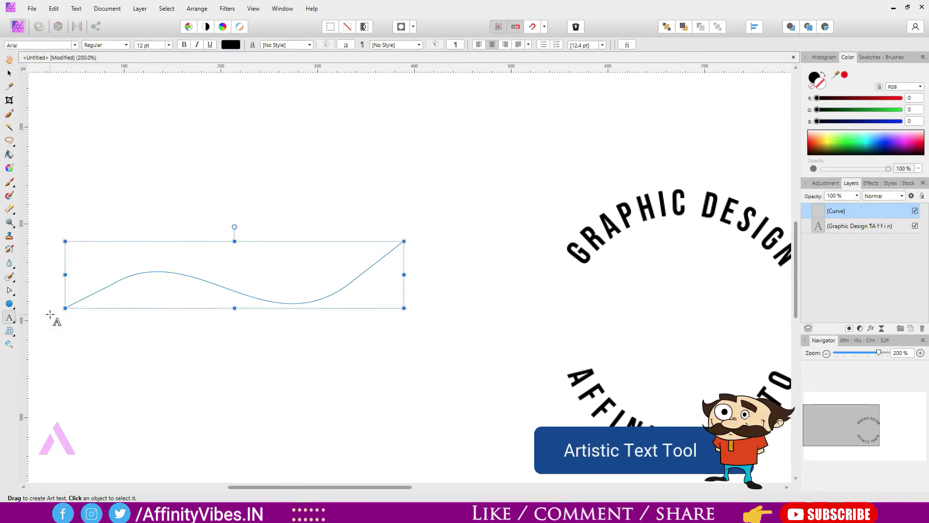
click(76, 300)
key(ctrl+plus)
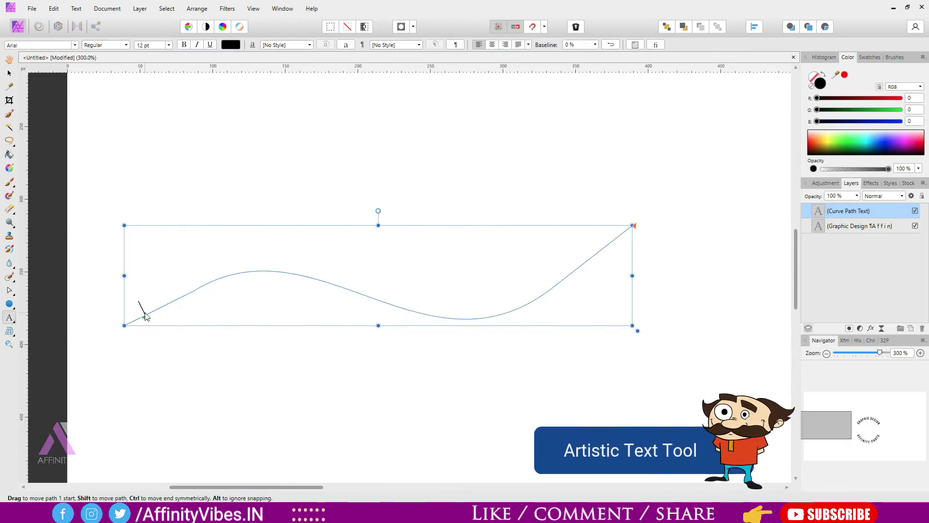
key(ctrl+minus)
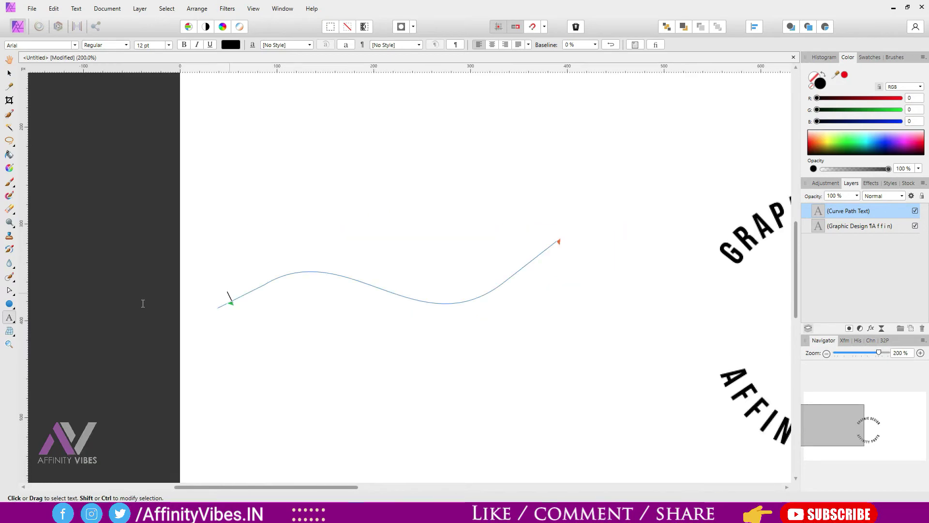
text(G)
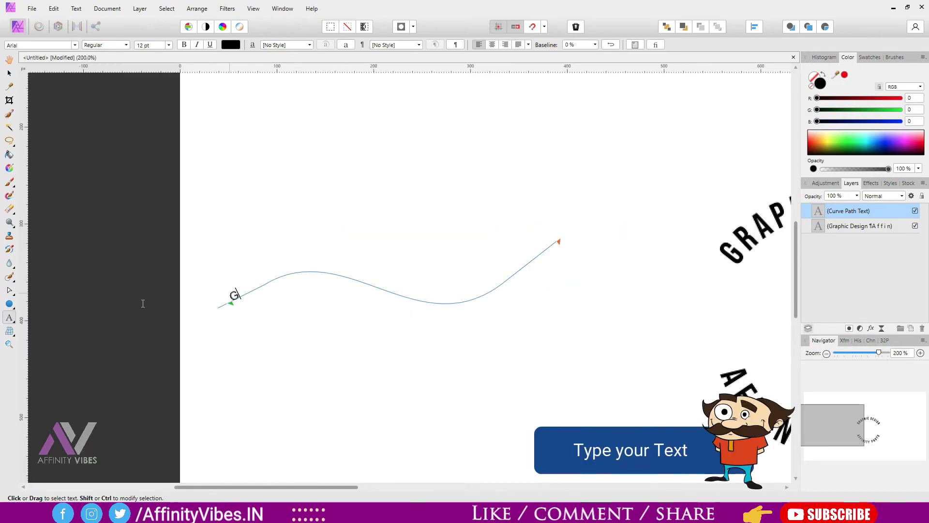
text(raphic)
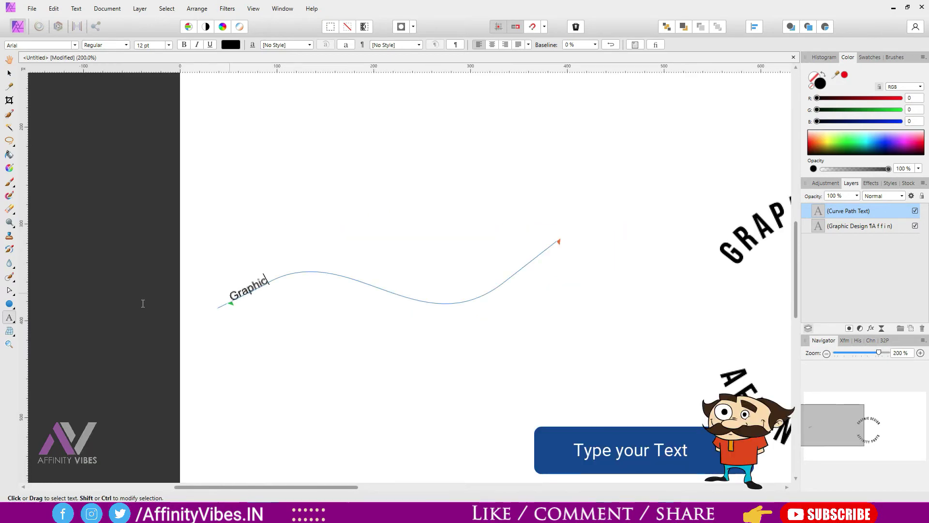
text( Design)
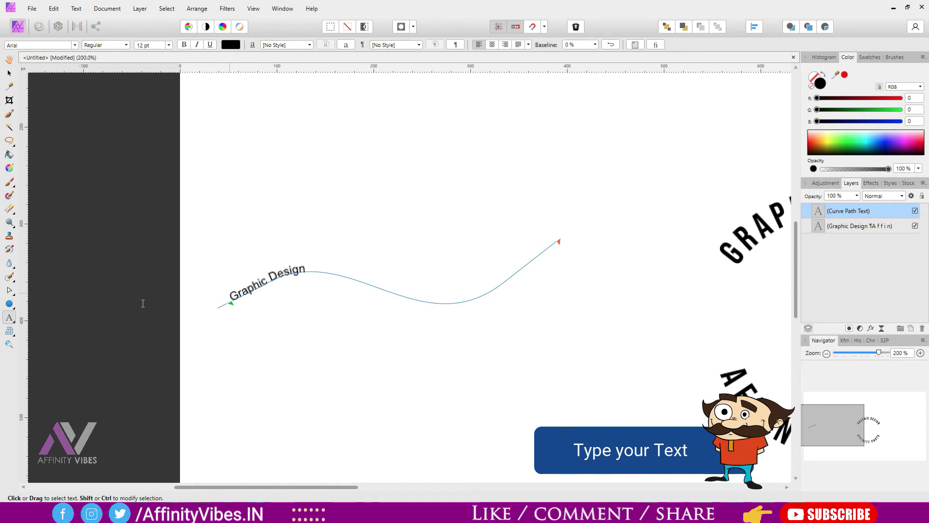
text(with )
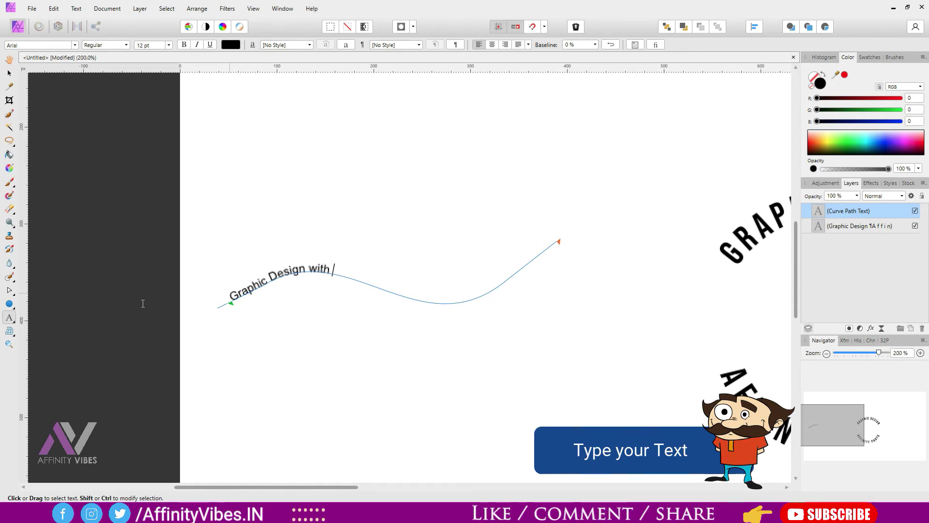
text(Affin)
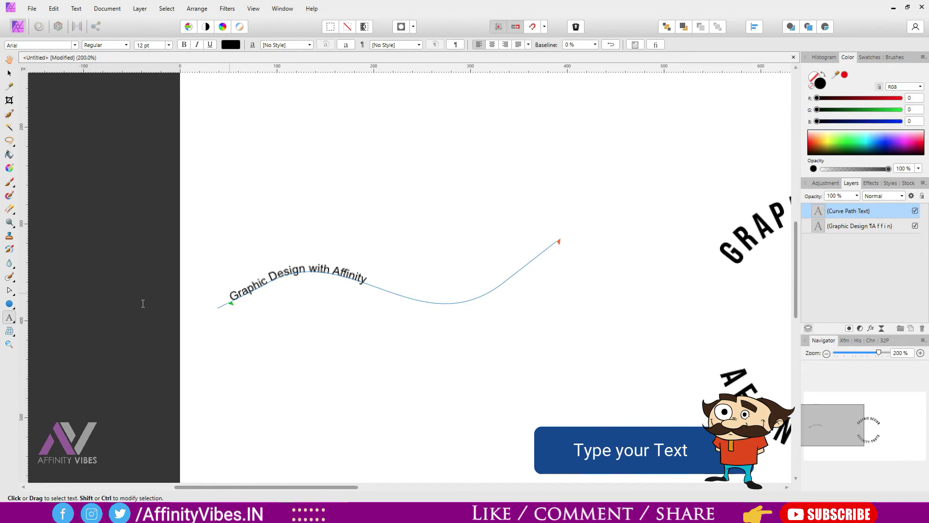
text(ity Photo)
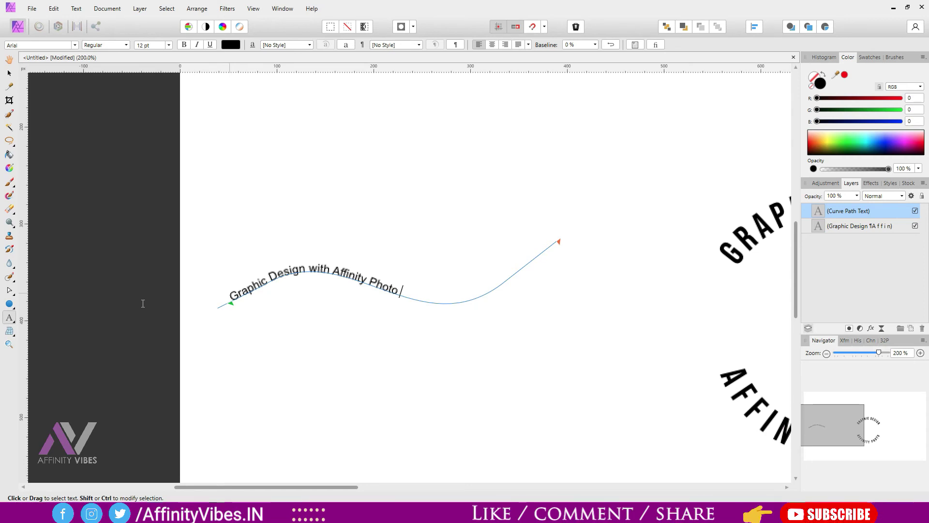
- Select all the text on the wave and set its font to Bebas Neue at 24 pt
scroll(143, 304, up, 1)
key(Escape)
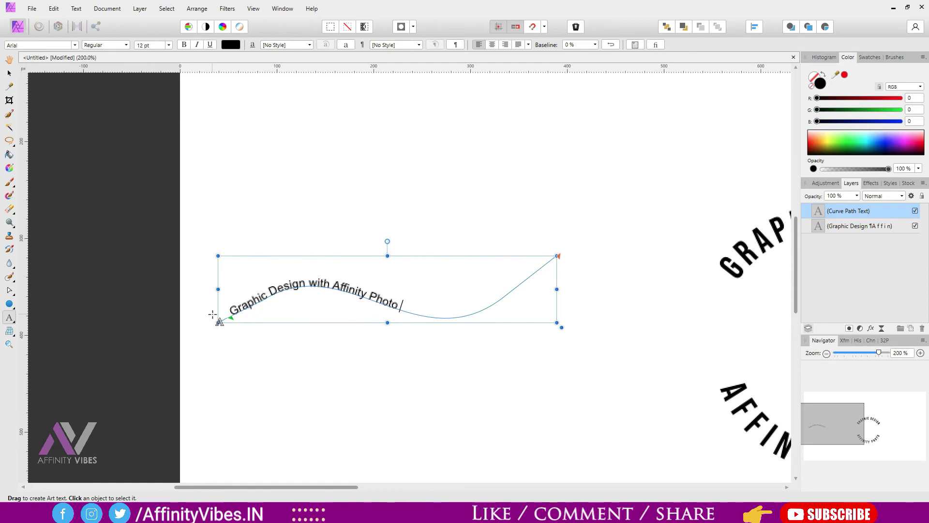
key(ctrl+a)
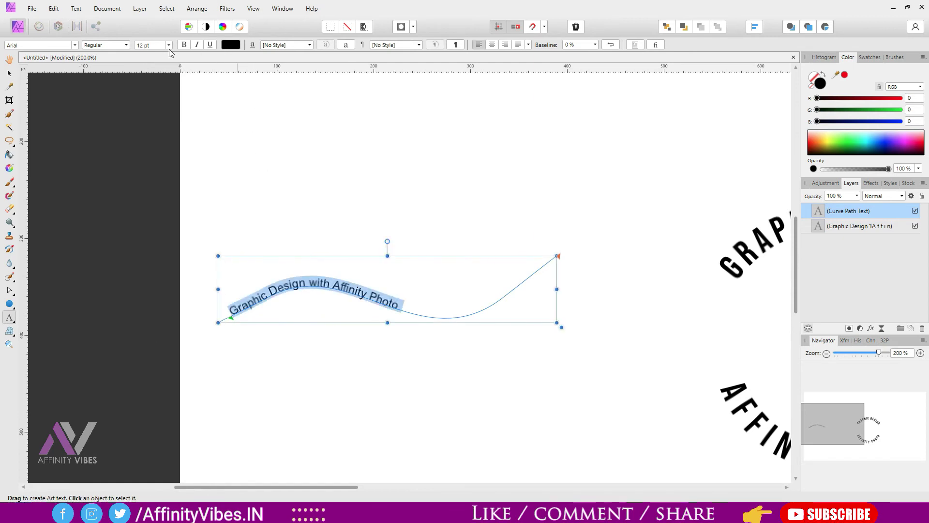
click(55, 45)
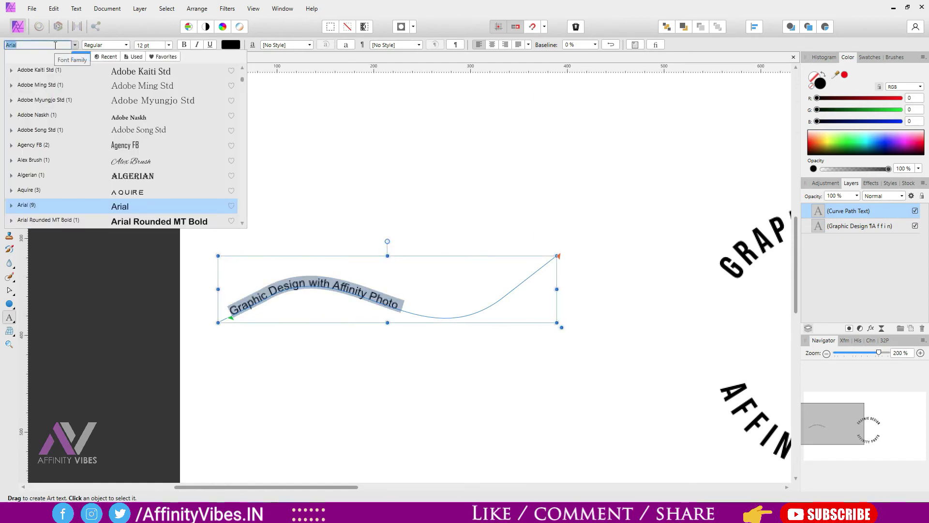
text(beb)
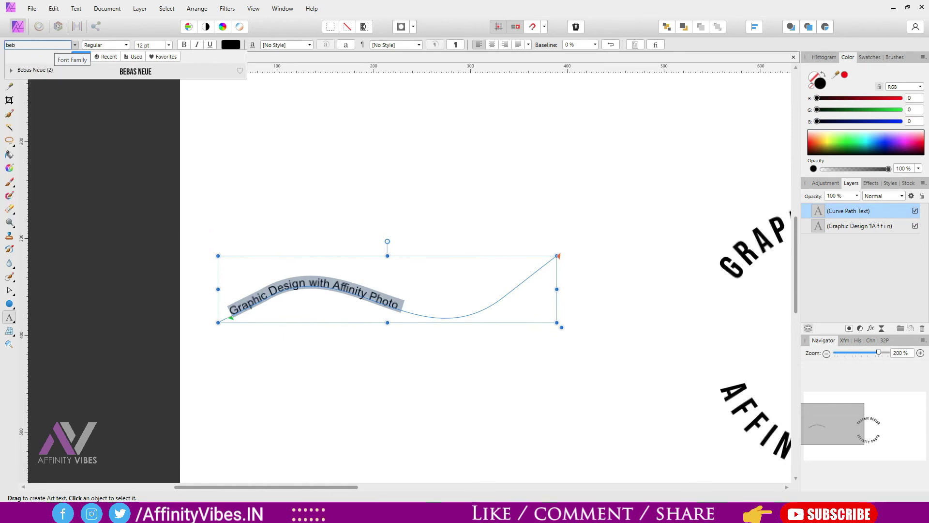
click(44, 70)
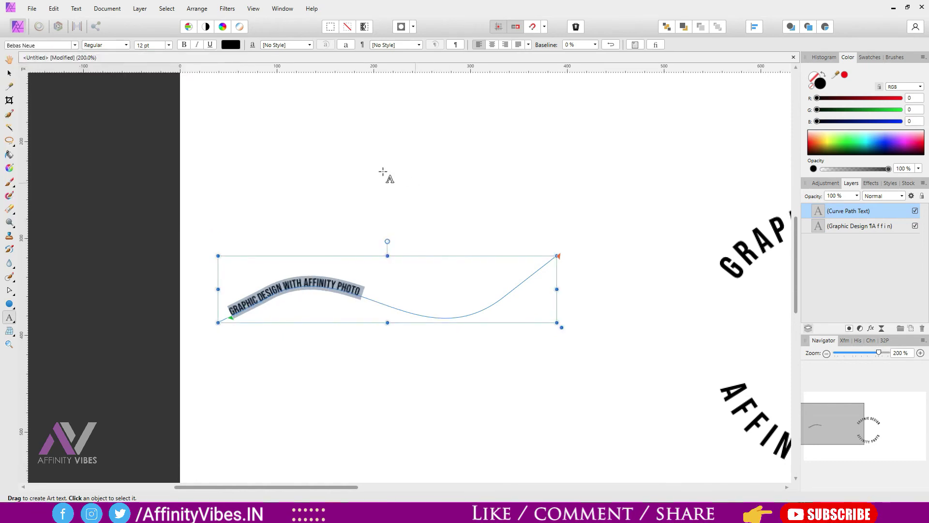
click(169, 45)
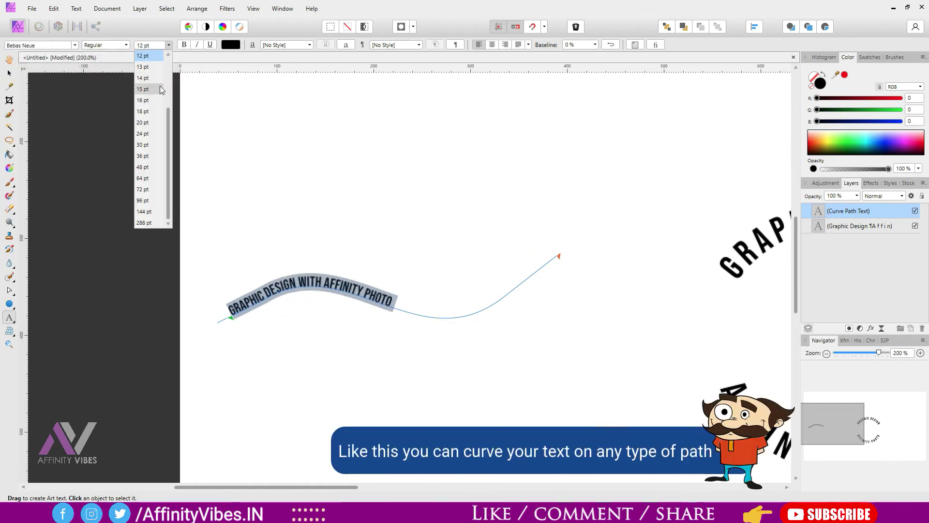
click(143, 134)
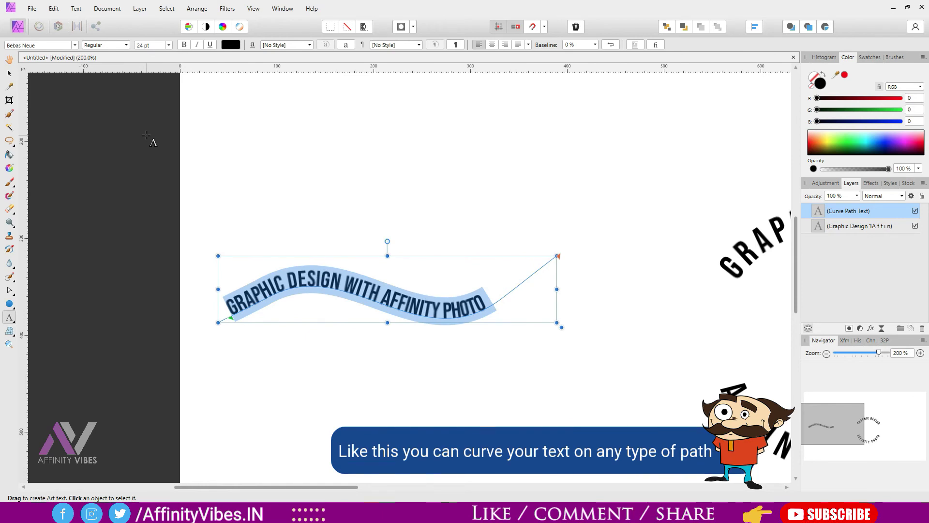
- Widen the letter spacing of the wave text until it reaches the path's right end, and finish text editing
key(alt+Right)
key(alt+Right)
key(alt+Right)
key(alt+Right)
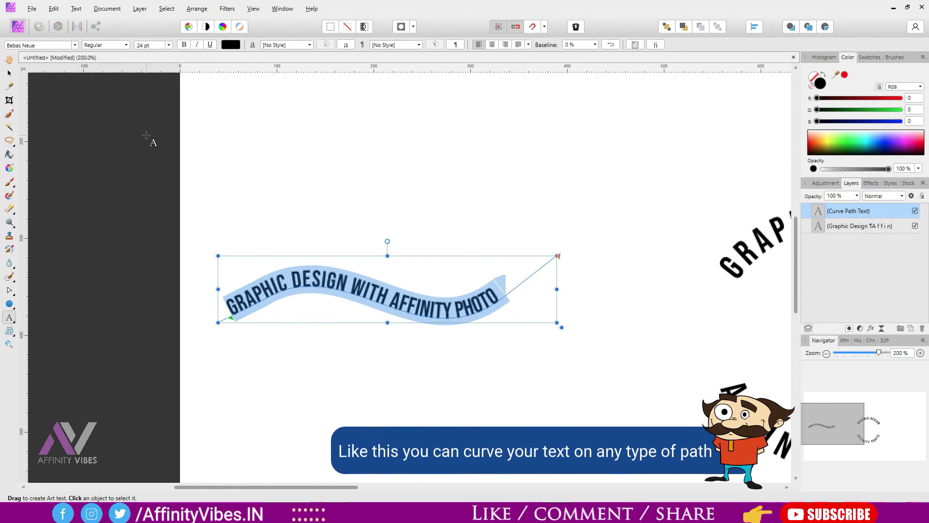
key(alt+Right)
key(alt+Right)
key(alt+Right)
key(alt+Right)
key(alt+Right)
key(alt+Right)
key(alt+Right)
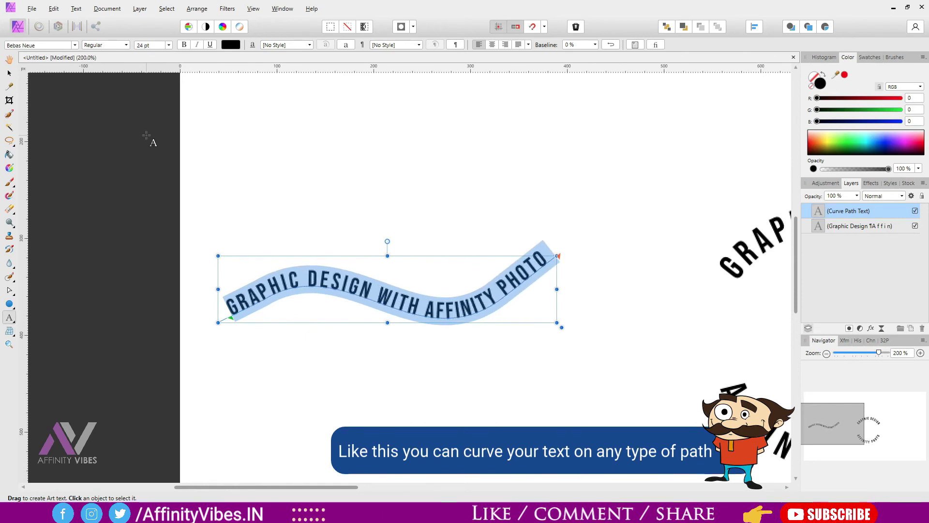
key(alt+Right)
key(alt+Left)
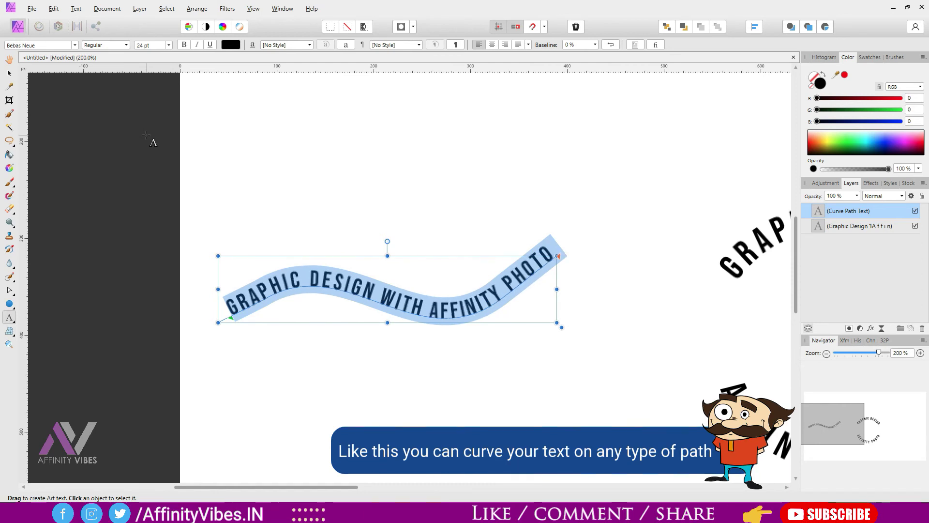
click(10, 73)
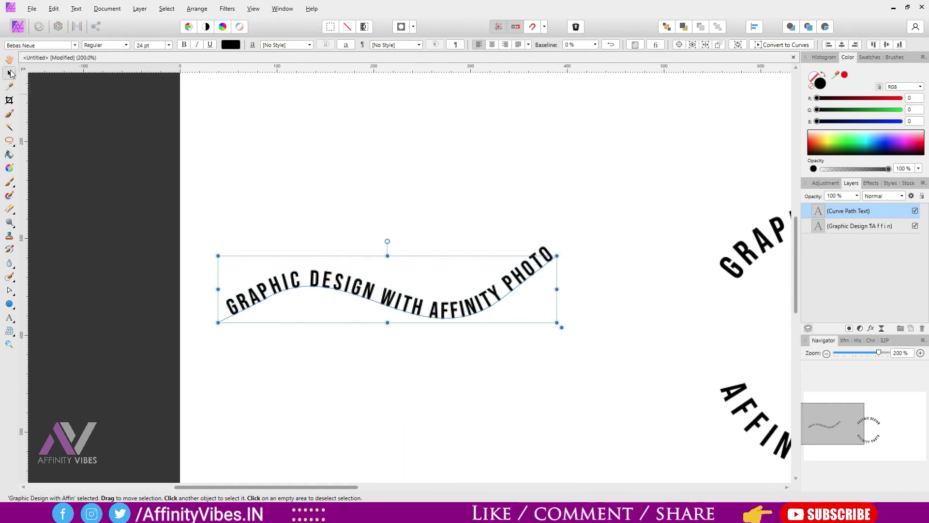
key(ctrl+0)
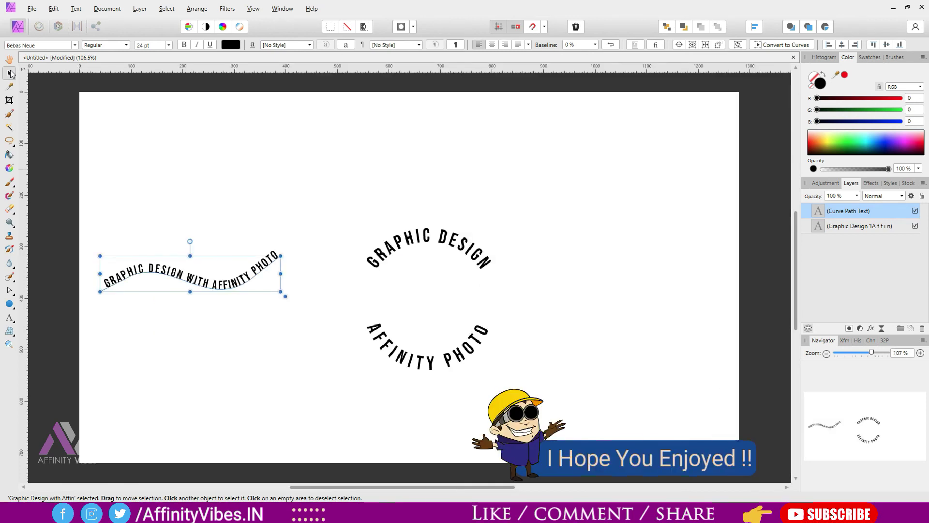